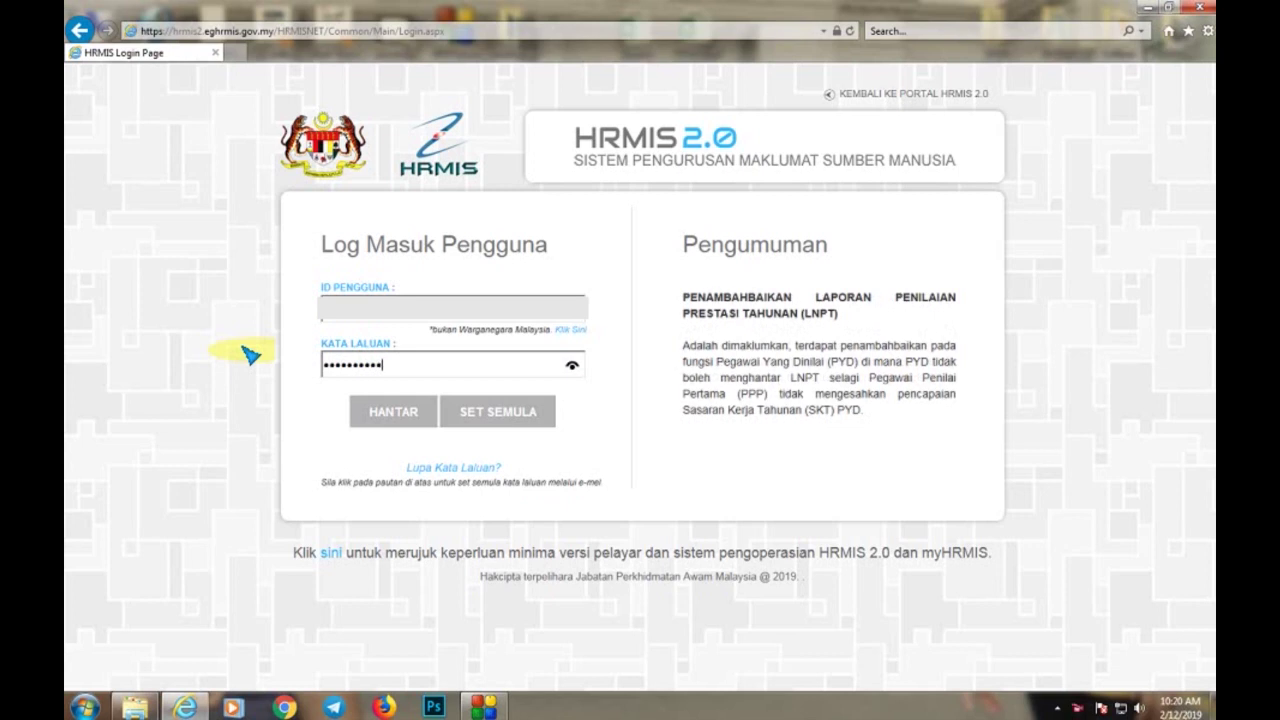
# Submit the filled-in login form, dismiss the password update reminder, and open the Pengurusan Tuntutan dan Pendahuluan Diri module
pyautogui.click(369, 410)
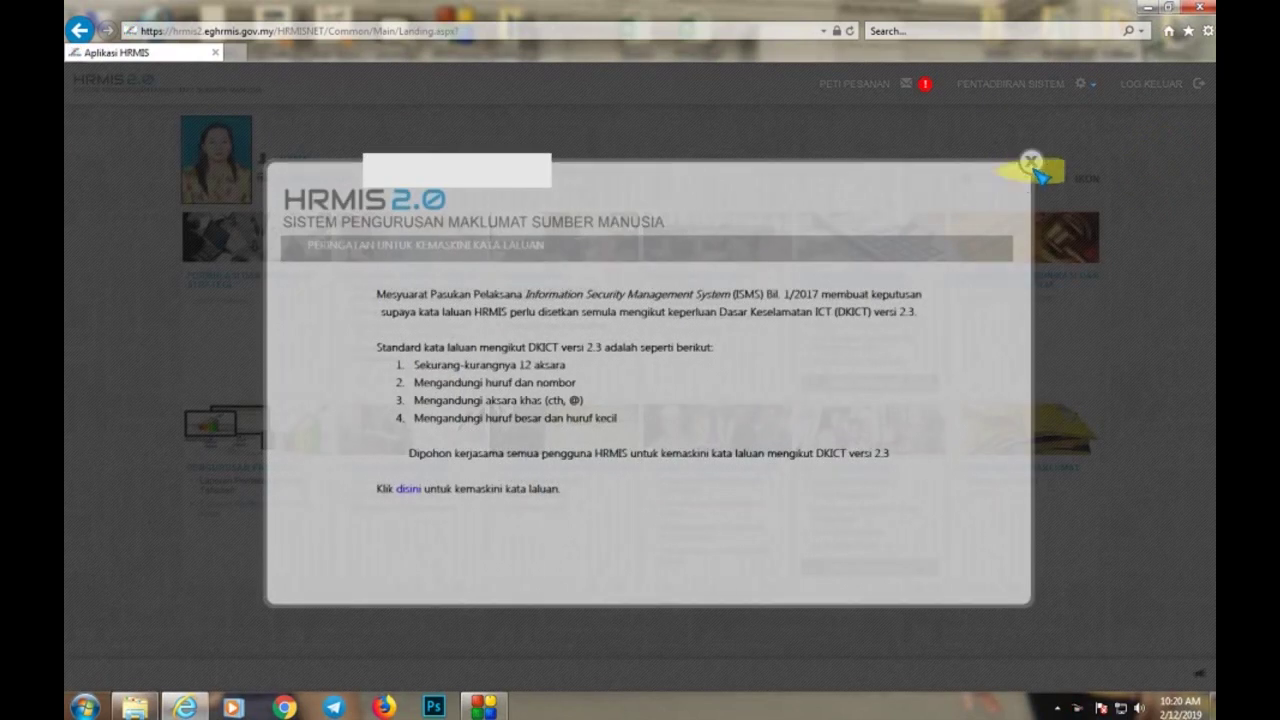
pyautogui.click(1031, 160)
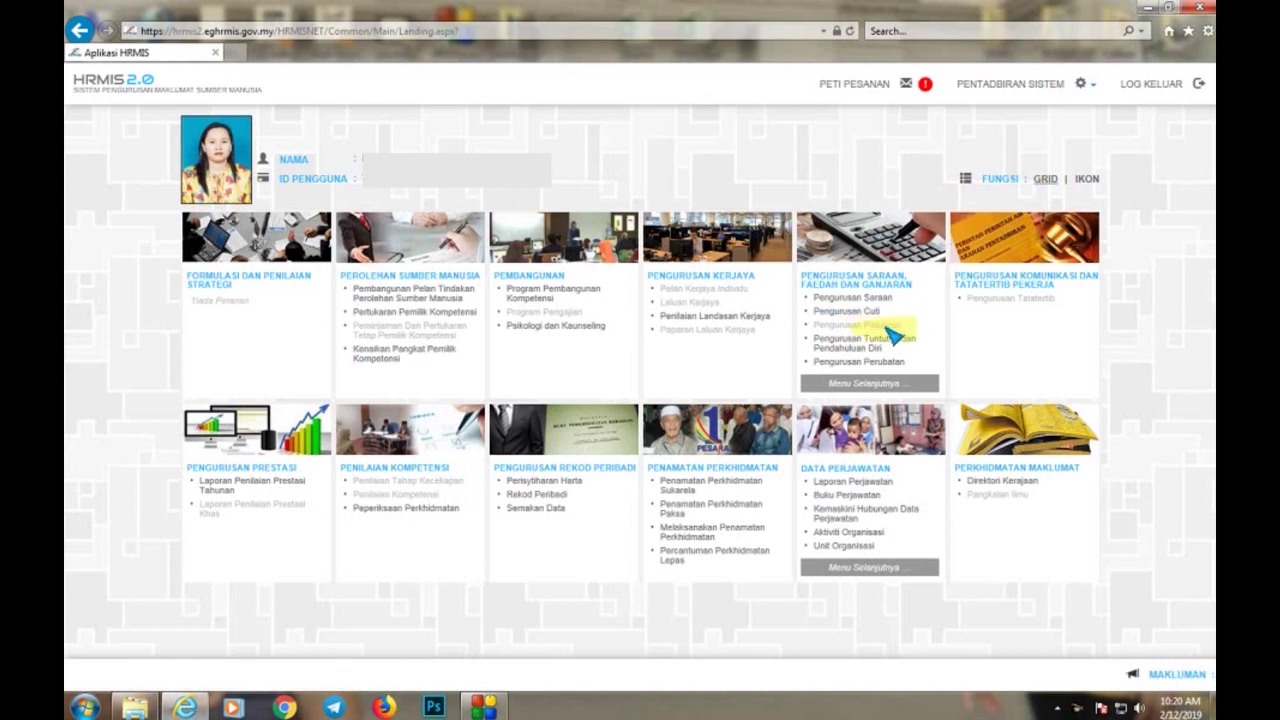
pyautogui.click(888, 344)
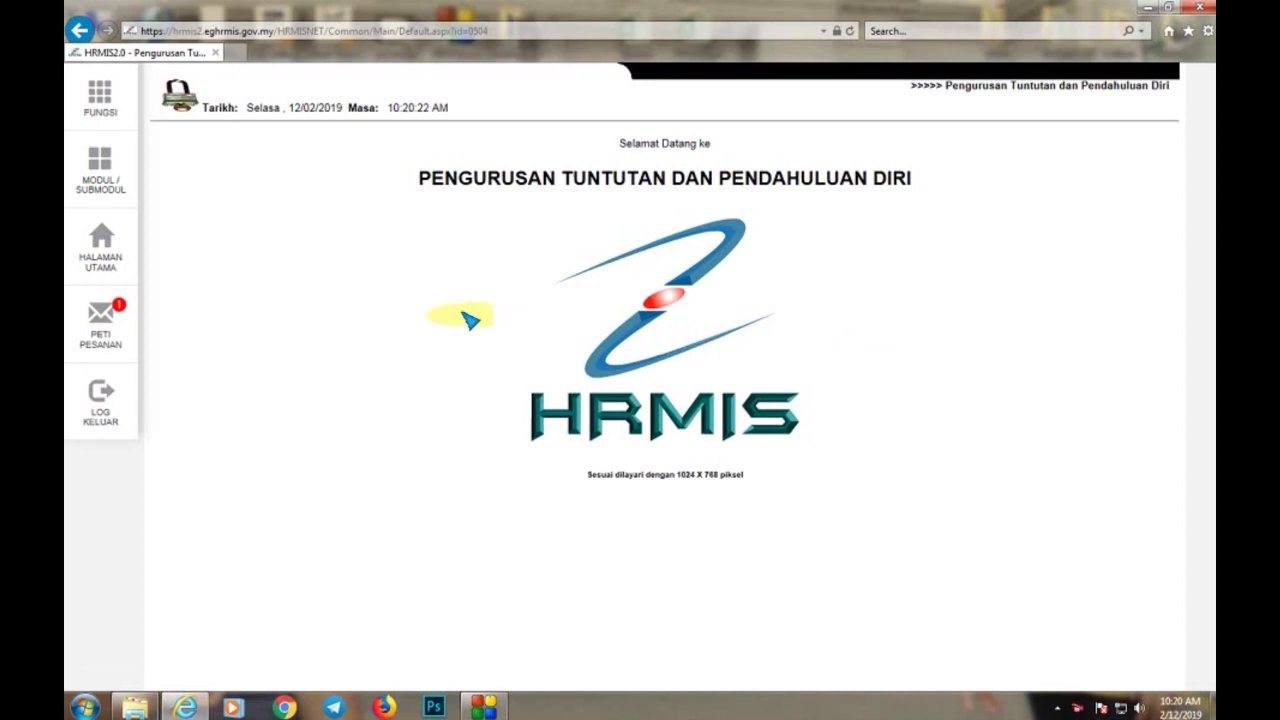
# Open Permohonan Baru under Tuntutan and add a new claim application
pyautogui.click(120, 98)
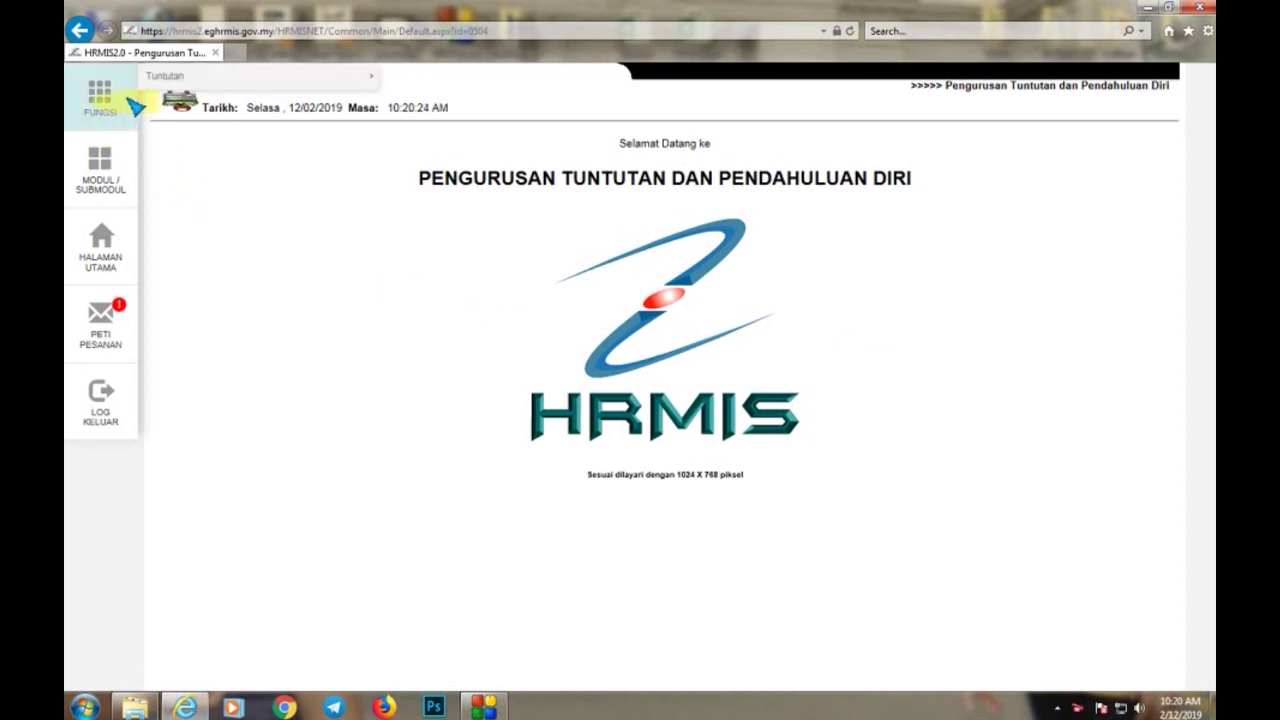
pyautogui.moveTo(150, 78)
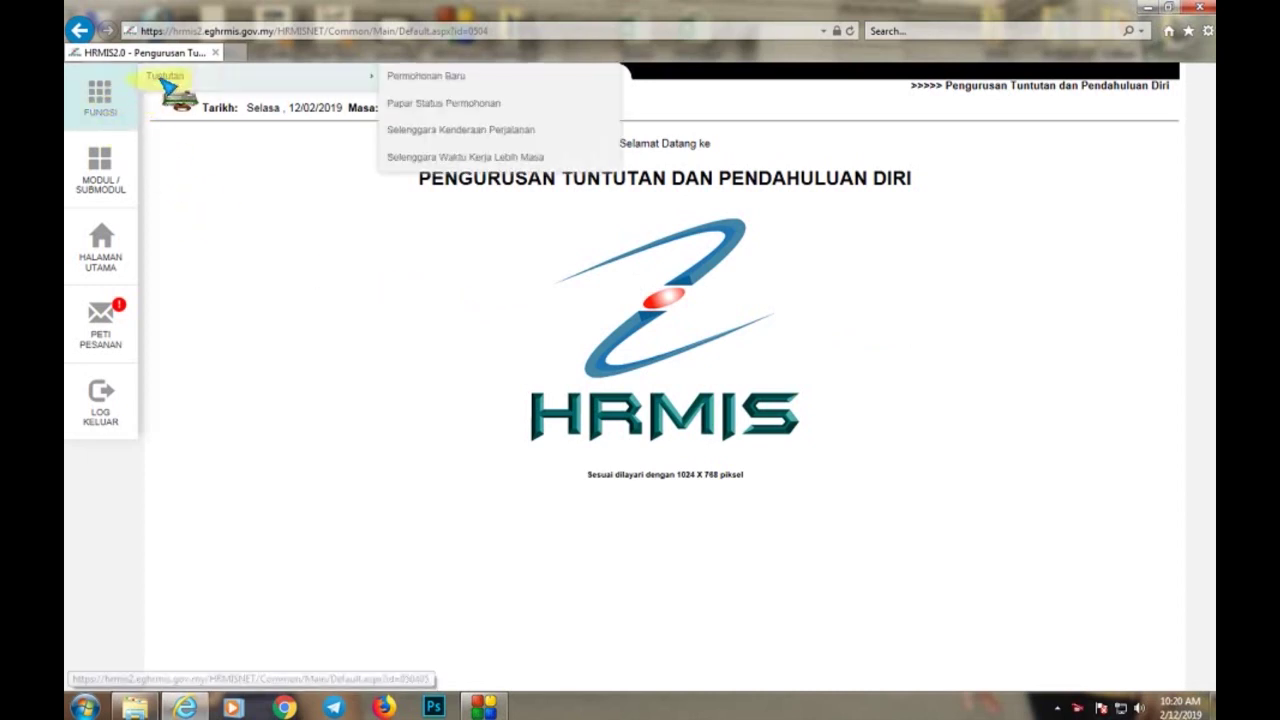
pyautogui.click(412, 84)
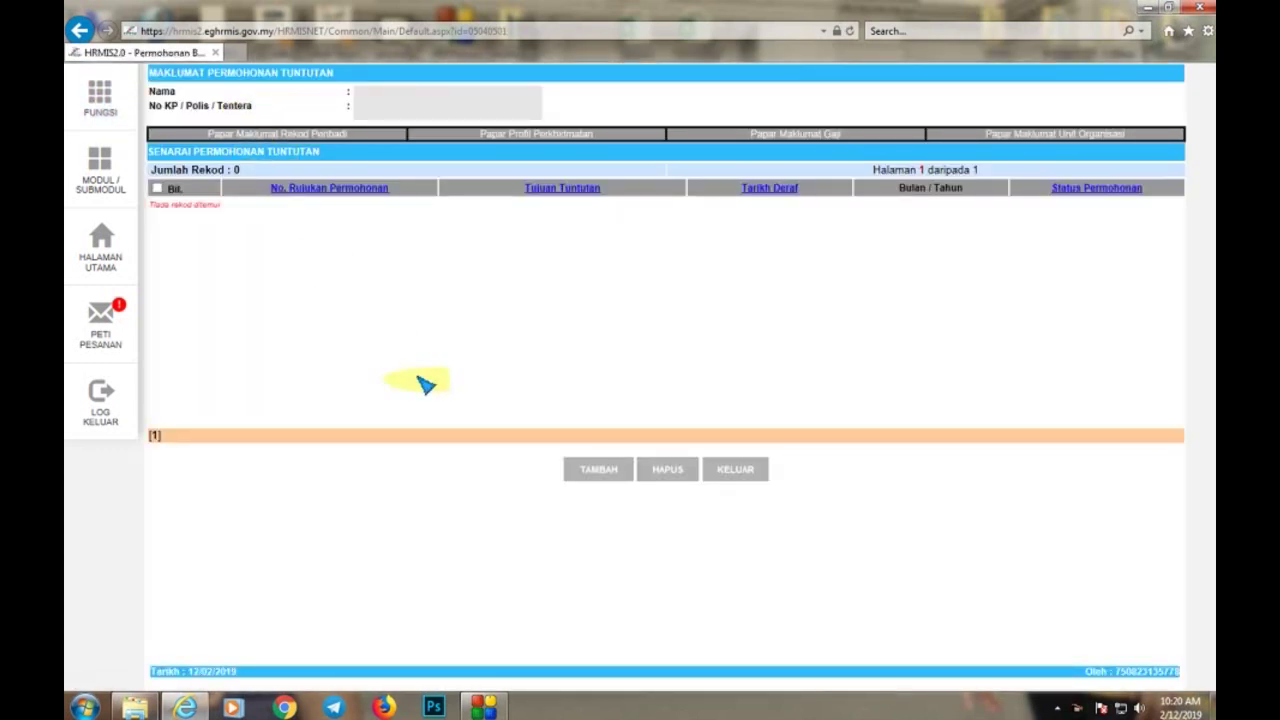
pyautogui.click(597, 469)
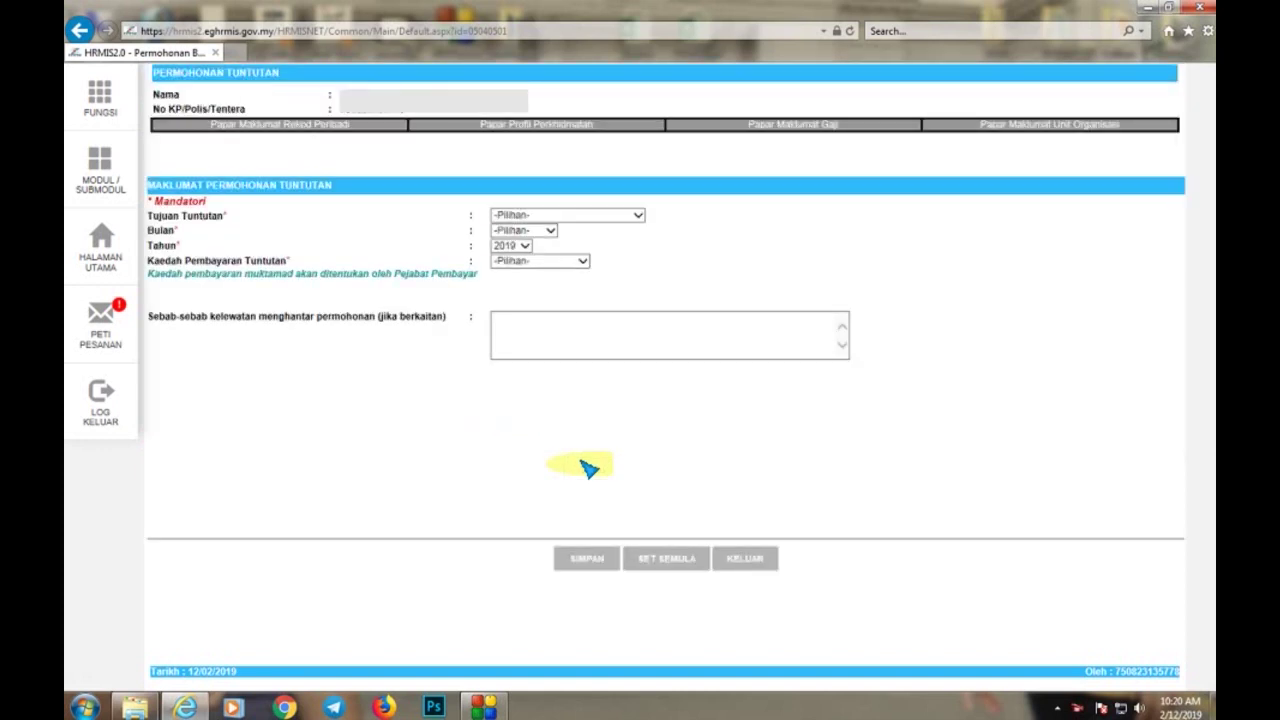
# Set the claim purpose to Elaun Perjalanan Dalam Negeri, the month to Januari and the claim method to Tuntutan Bulanan (1 - 31hb)
pyautogui.click(622, 218)
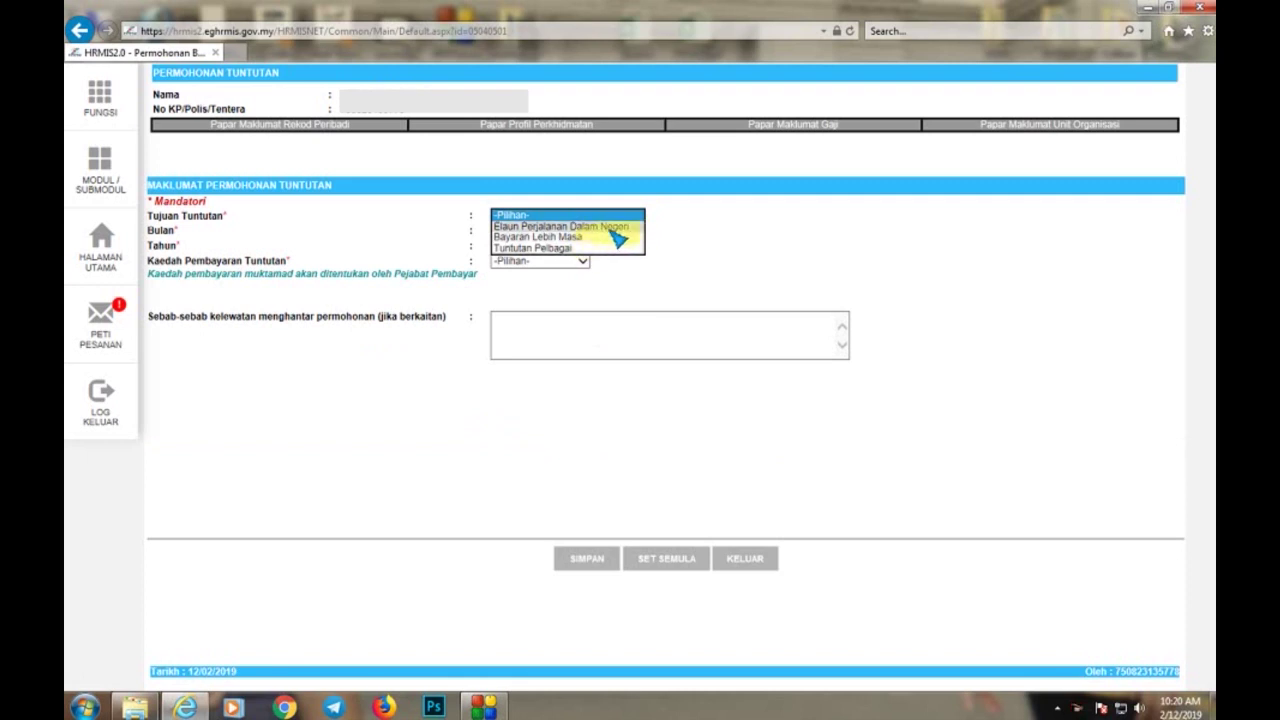
pyautogui.click(612, 228)
pyautogui.click(553, 232)
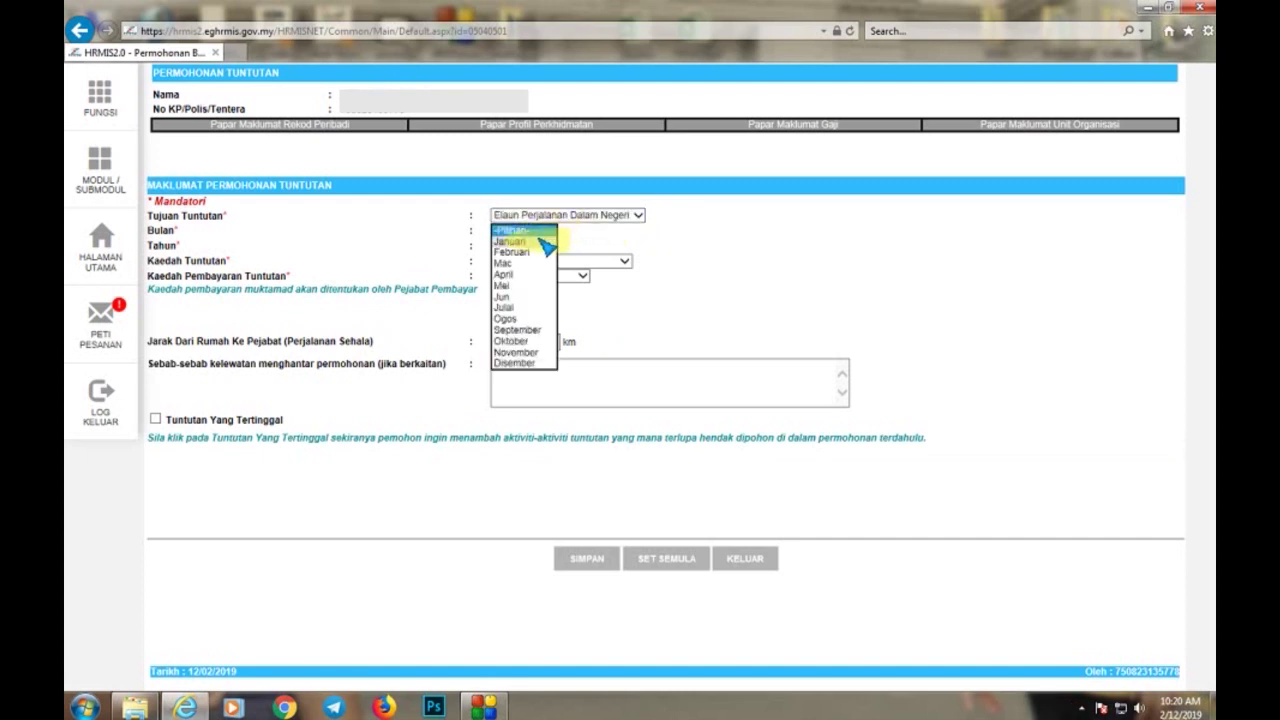
pyautogui.click(546, 242)
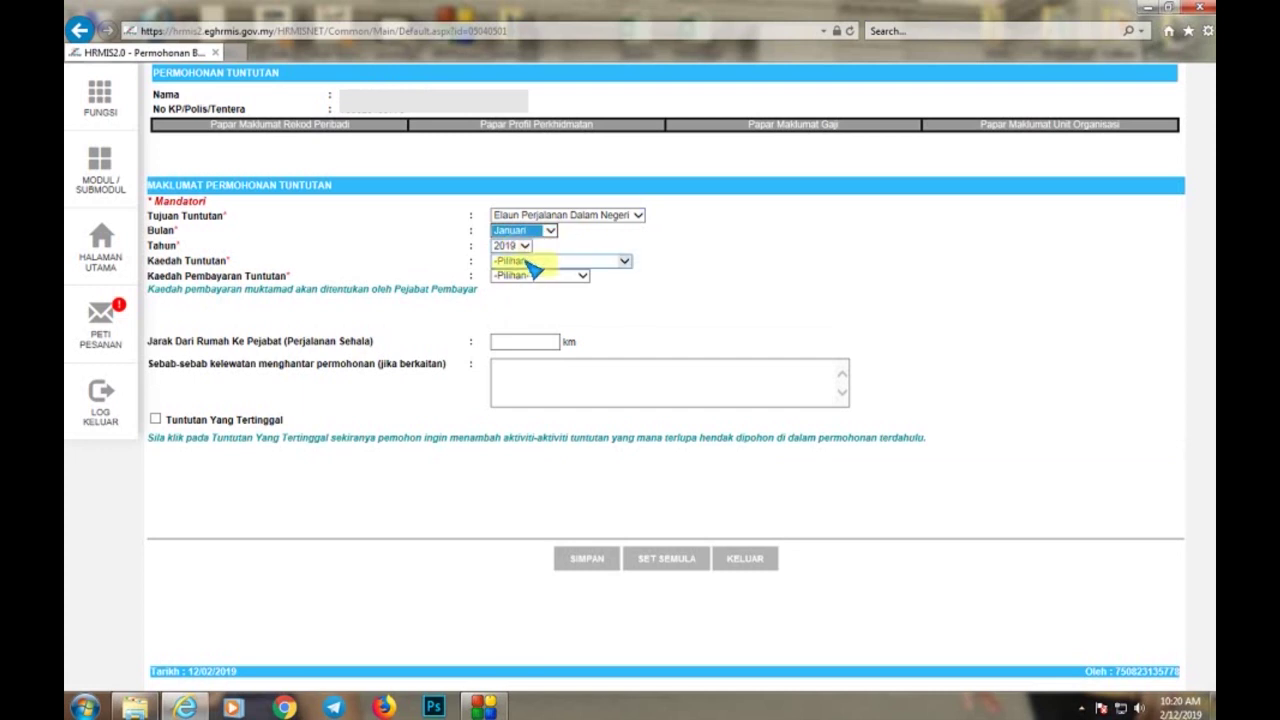
pyautogui.click(533, 262)
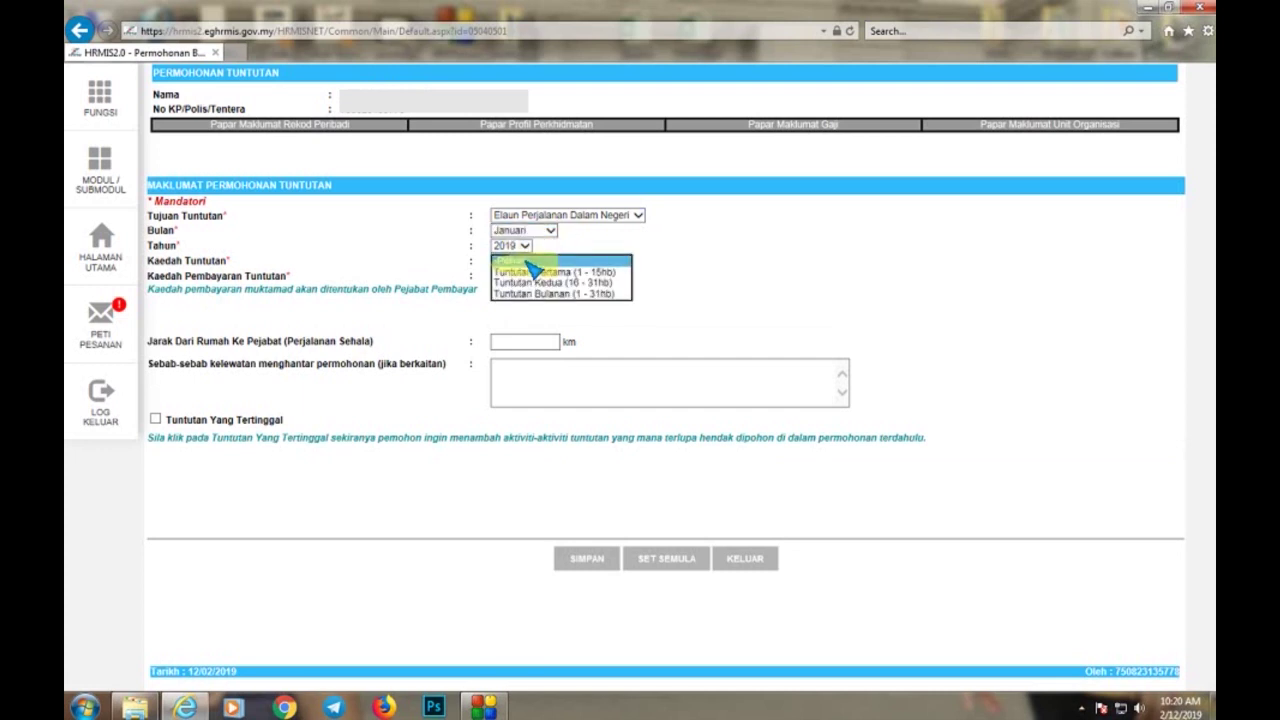
pyautogui.click(620, 293)
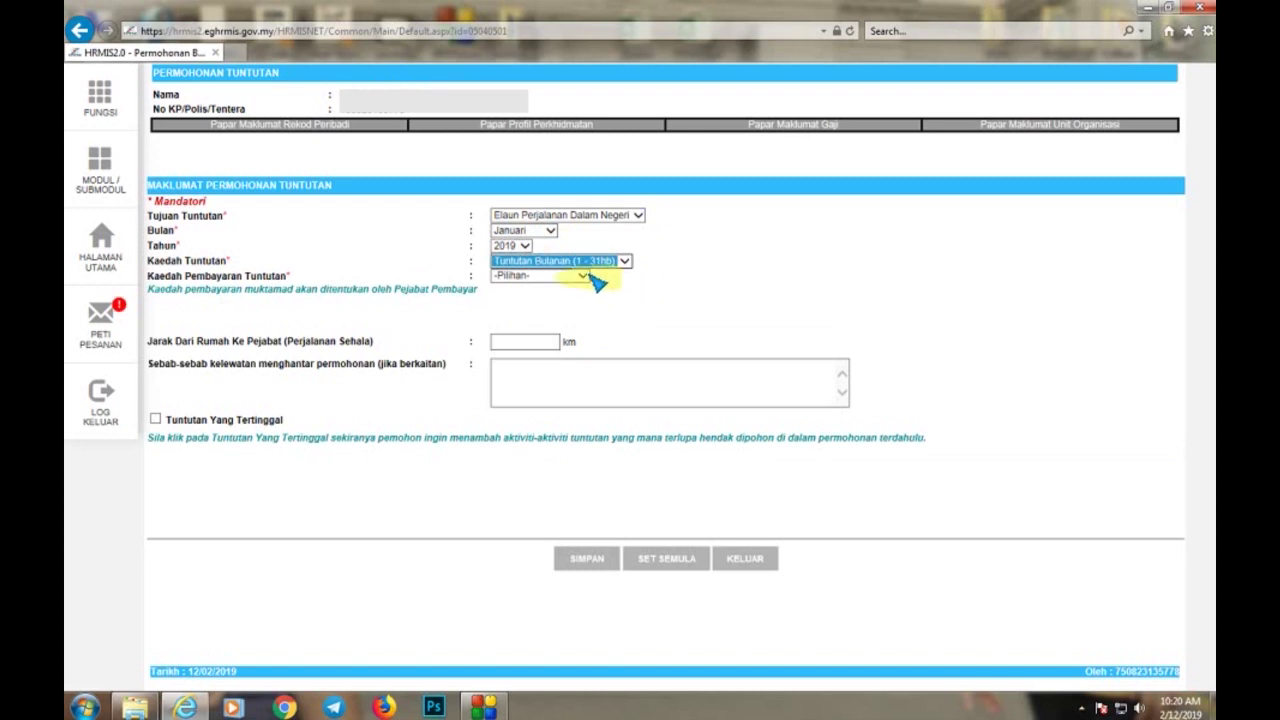
# Choose payment by Akaun Bank (EFT) to the CIMB Bank account, enter a 35 km home-to-office distance, and try to save
pyautogui.click(590, 276)
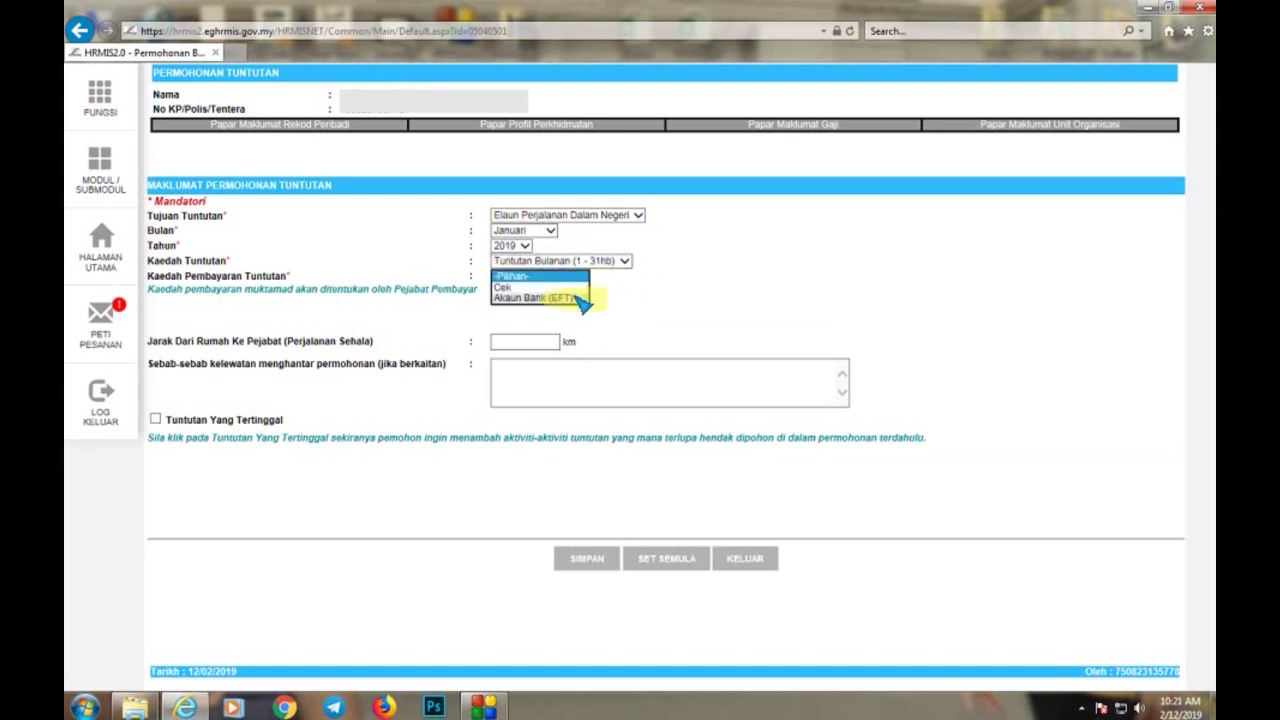
pyautogui.click(577, 298)
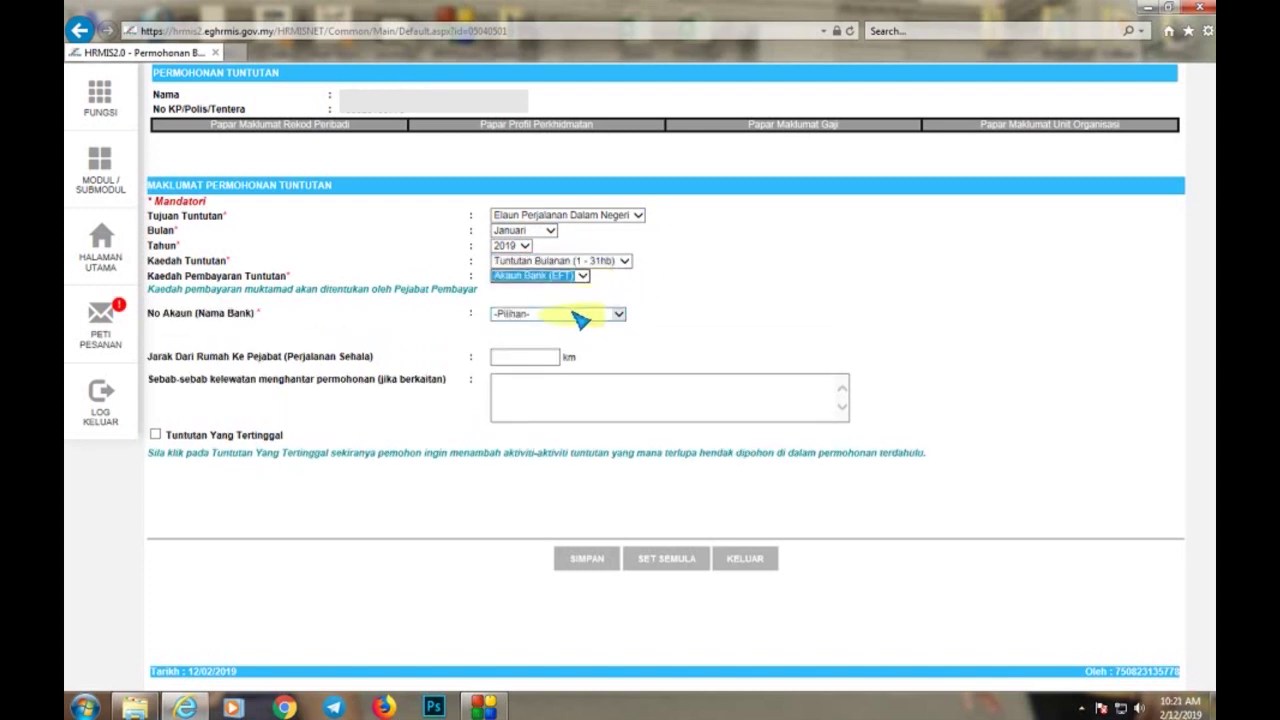
pyautogui.click(580, 316)
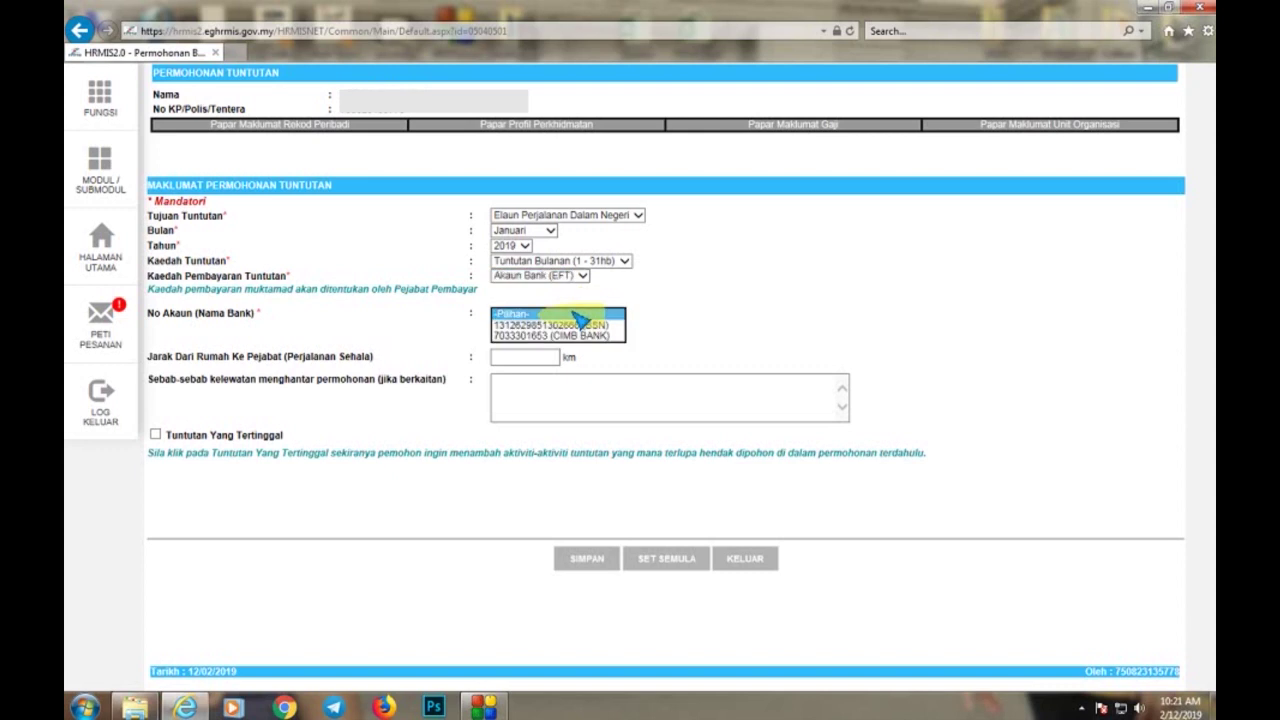
pyautogui.click(619, 336)
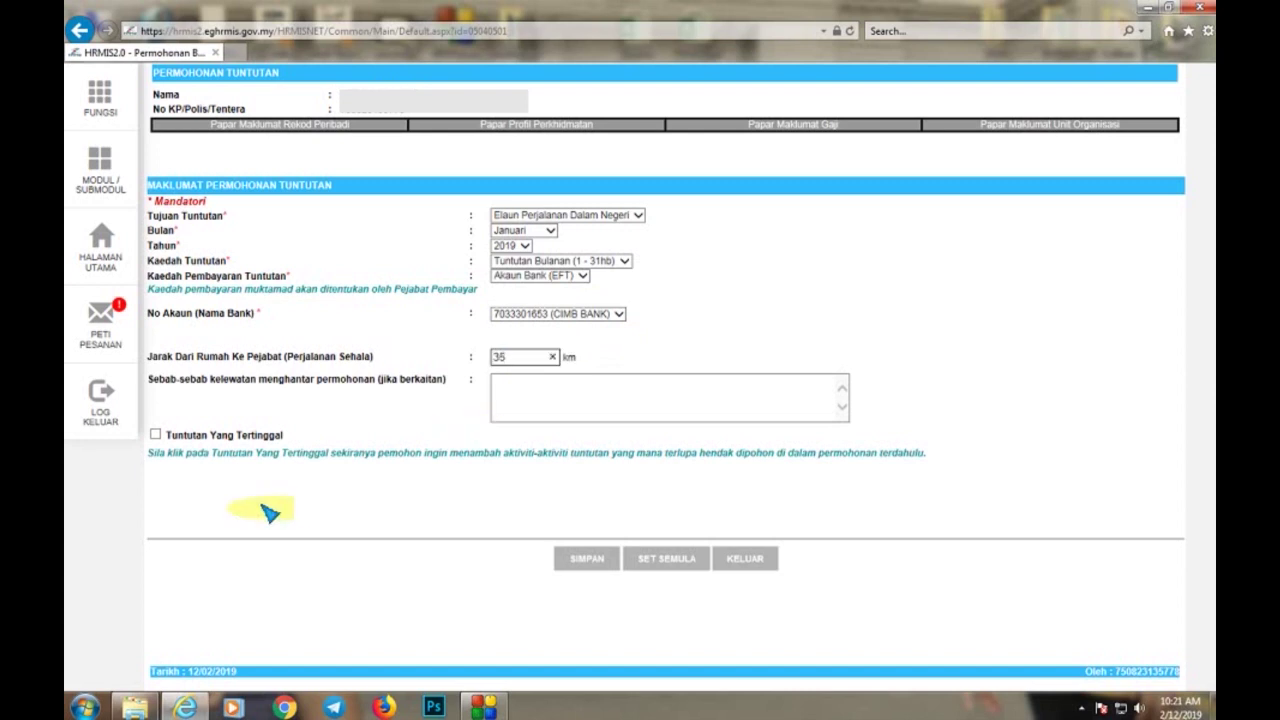
pyautogui.click(587, 560)
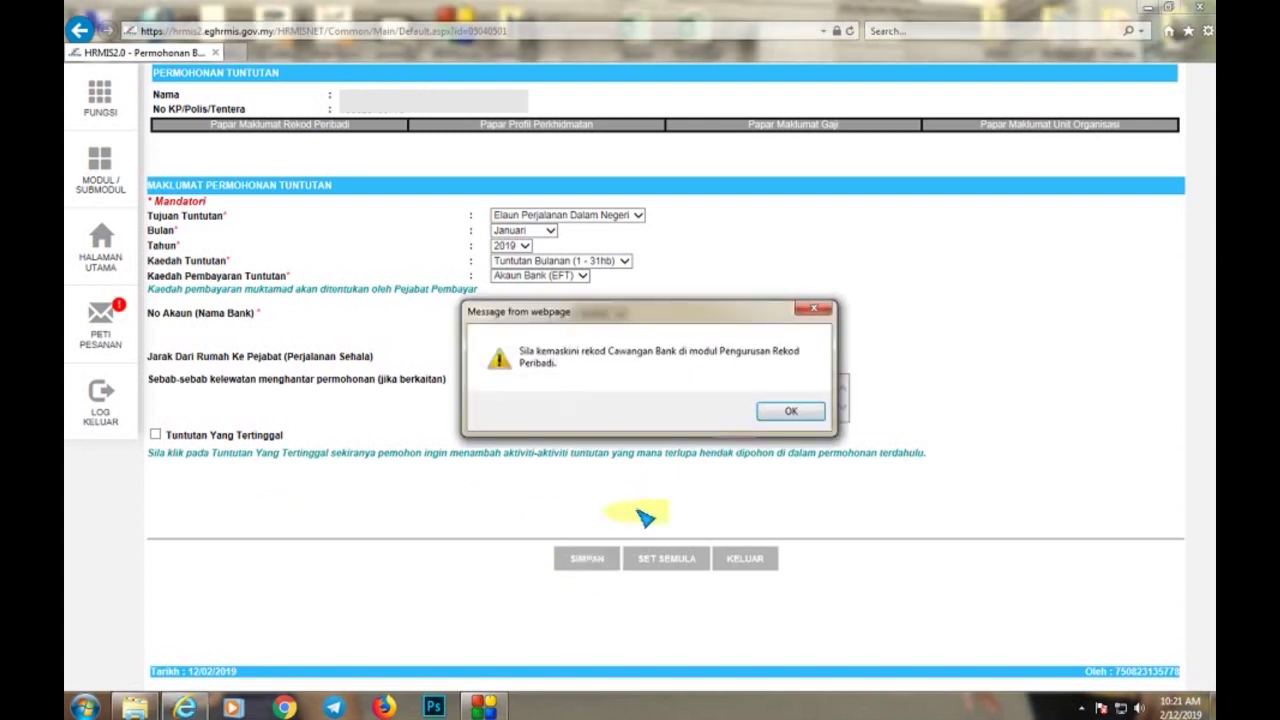
pyautogui.click(787, 413)
# Change the payment account to the BSN account and save the claim application record
pyautogui.click(612, 315)
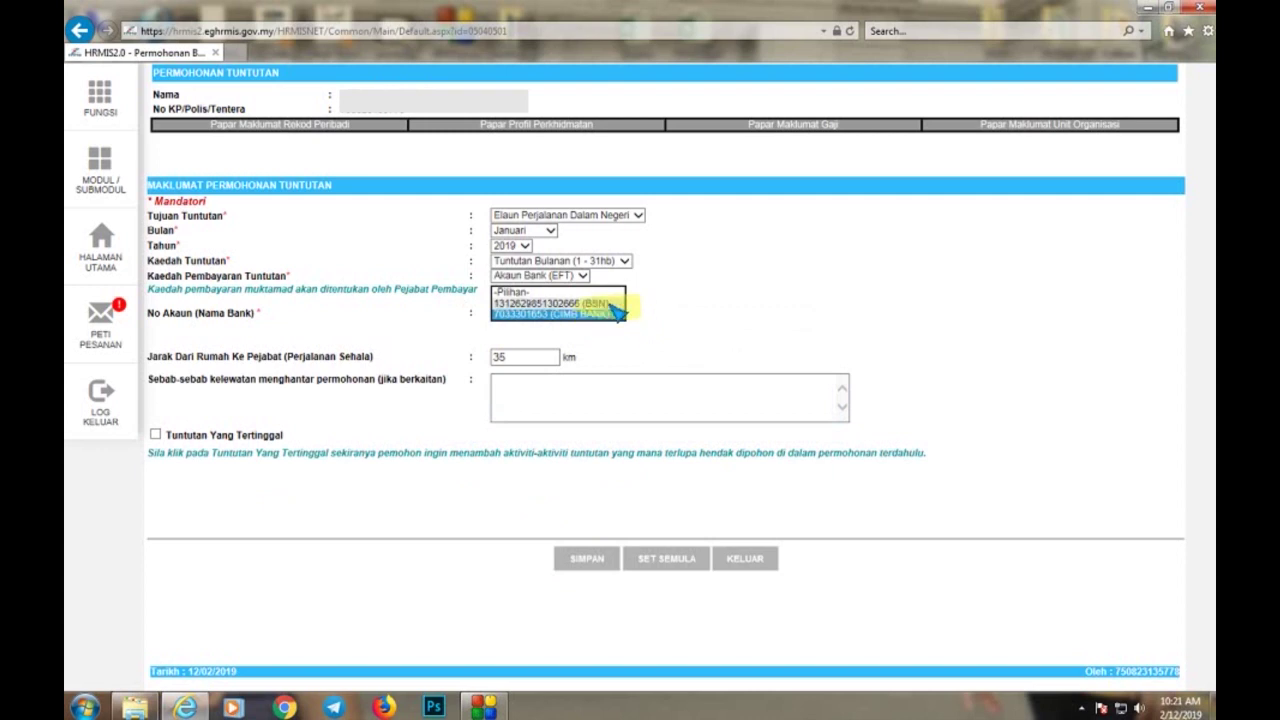
pyautogui.click(610, 305)
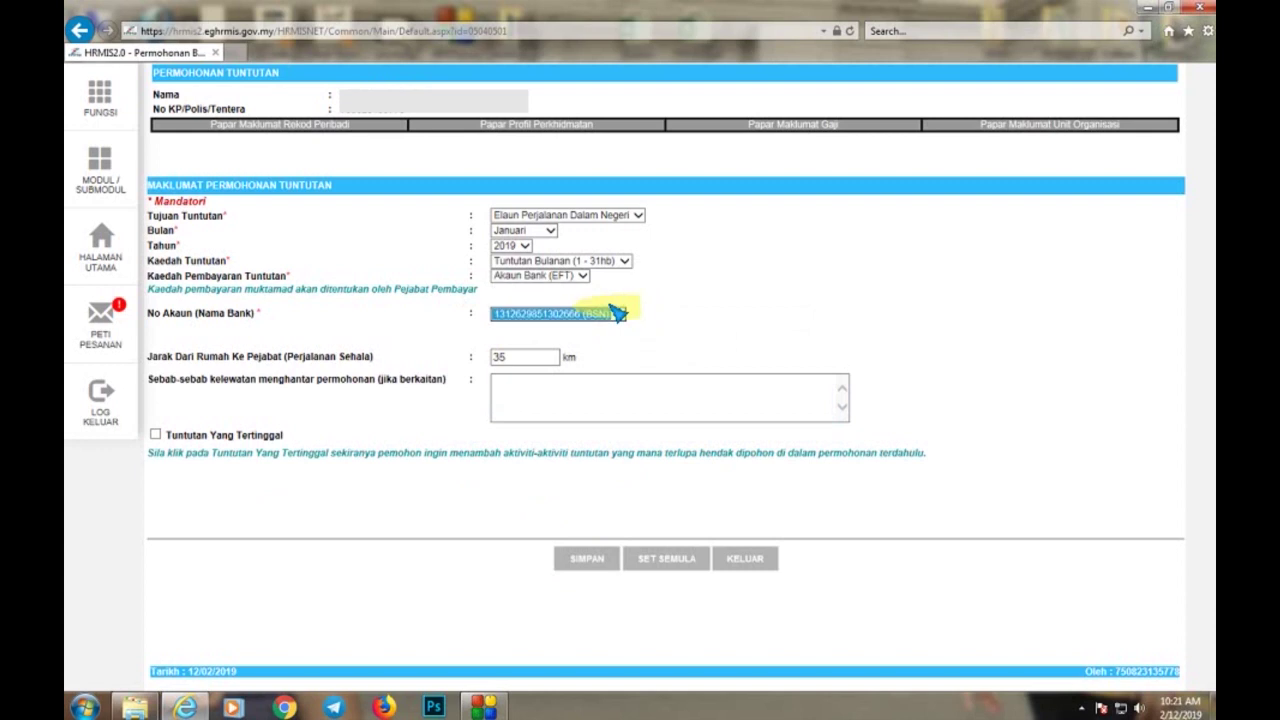
pyautogui.click(600, 564)
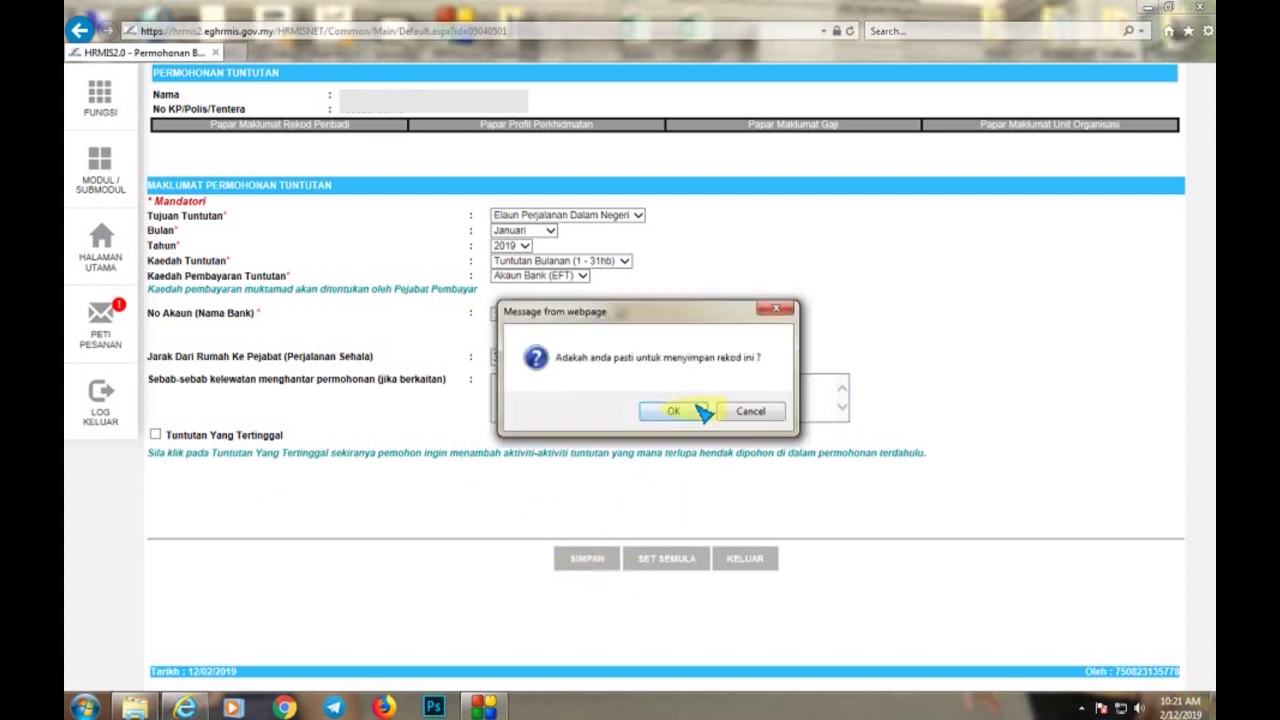
pyautogui.click(692, 414)
pyautogui.click(692, 414)
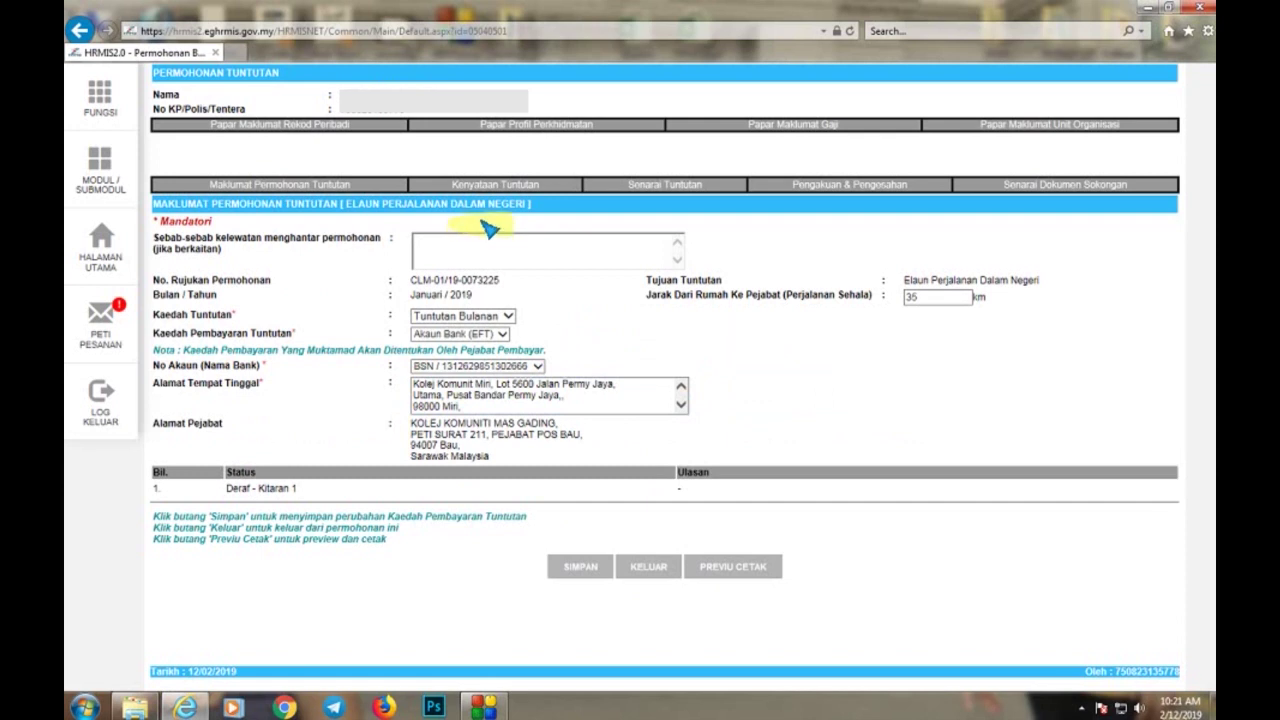
pyautogui.click(465, 315)
pyautogui.click(500, 318)
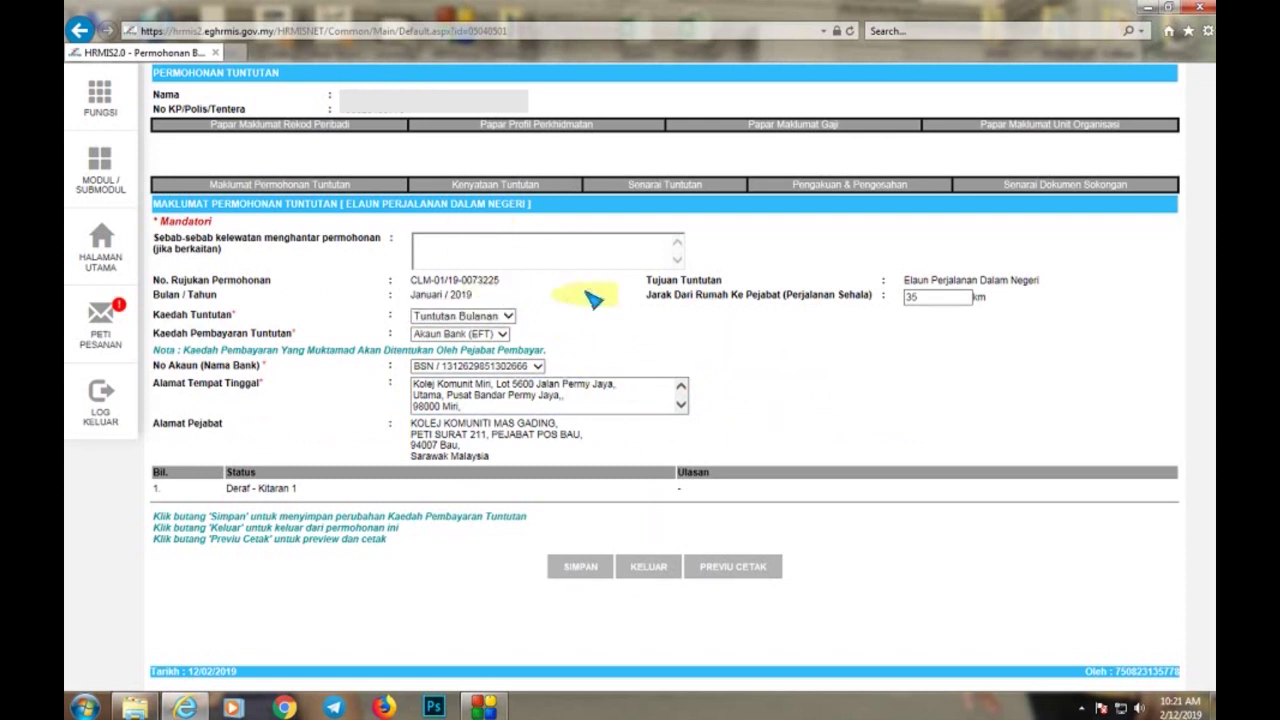
pyautogui.click(580, 566)
pyautogui.click(692, 414)
pyautogui.click(692, 414)
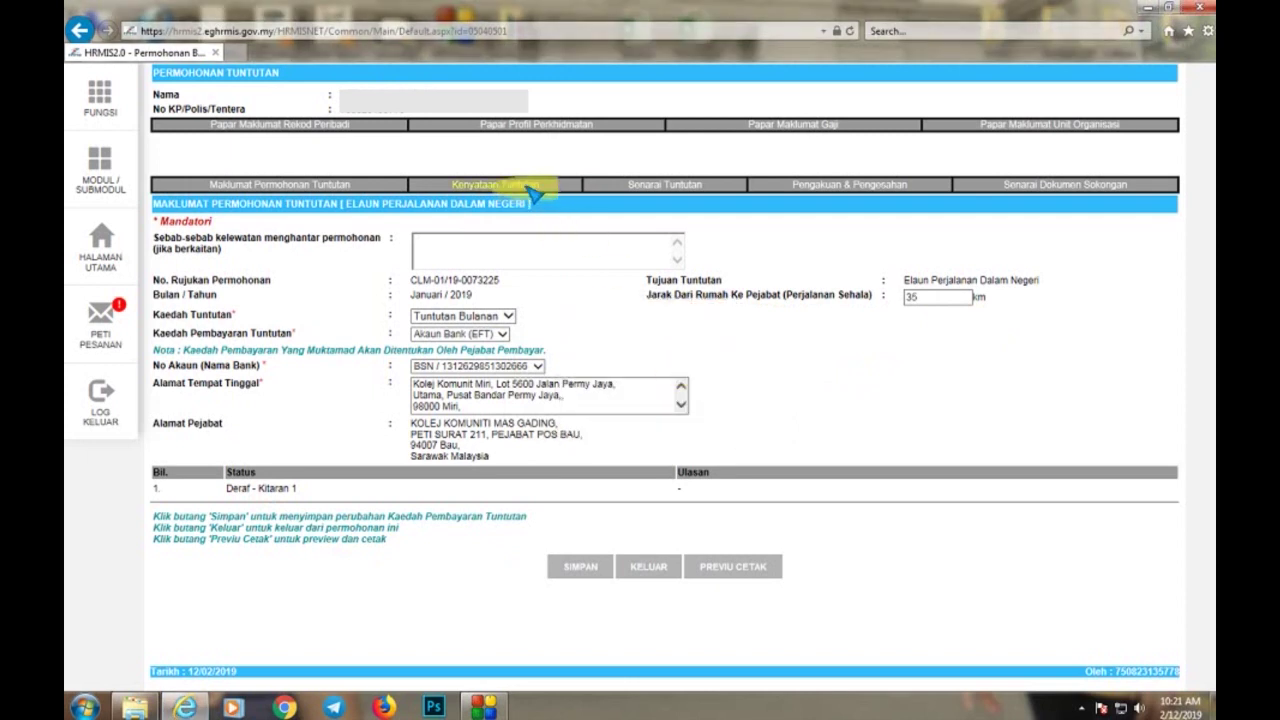
# Open the Kenyataan Tuntutan section and set the first entry's departure time to 07:30 AM
pyautogui.click(528, 190)
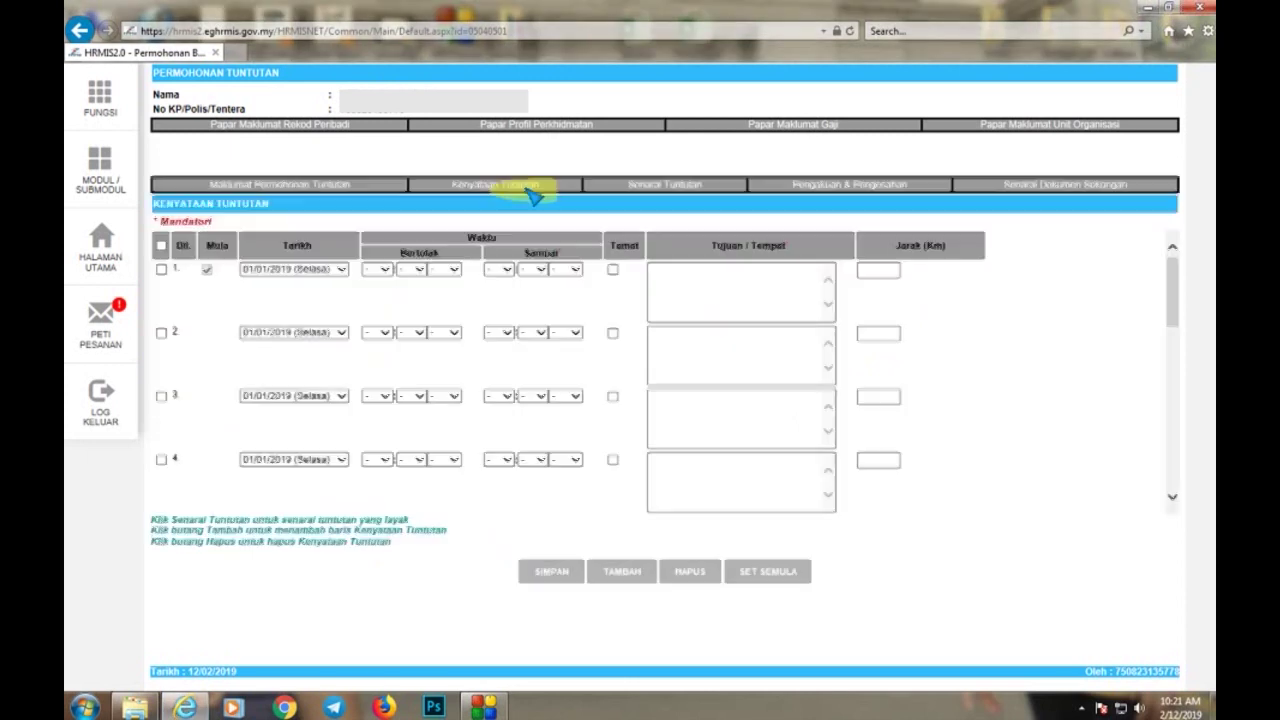
pyautogui.click(395, 276)
pyautogui.click(378, 334)
pyautogui.click(428, 270)
pyautogui.click(410, 530)
pyautogui.click(452, 269)
pyautogui.click(440, 283)
# Set the first entry's arrival to 08:30 PM and its purpose to "MENGHADIRI KURSUS MASAKAN BERTEMPAT DI INTAN BUKIT KIARA PADA 01 JANUARI 2019"
pyautogui.click(500, 269)
pyautogui.click(498, 362)
pyautogui.click(534, 269)
pyautogui.click(531, 586)
pyautogui.click(566, 269)
pyautogui.click(558, 290)
pyautogui.click(686, 277)
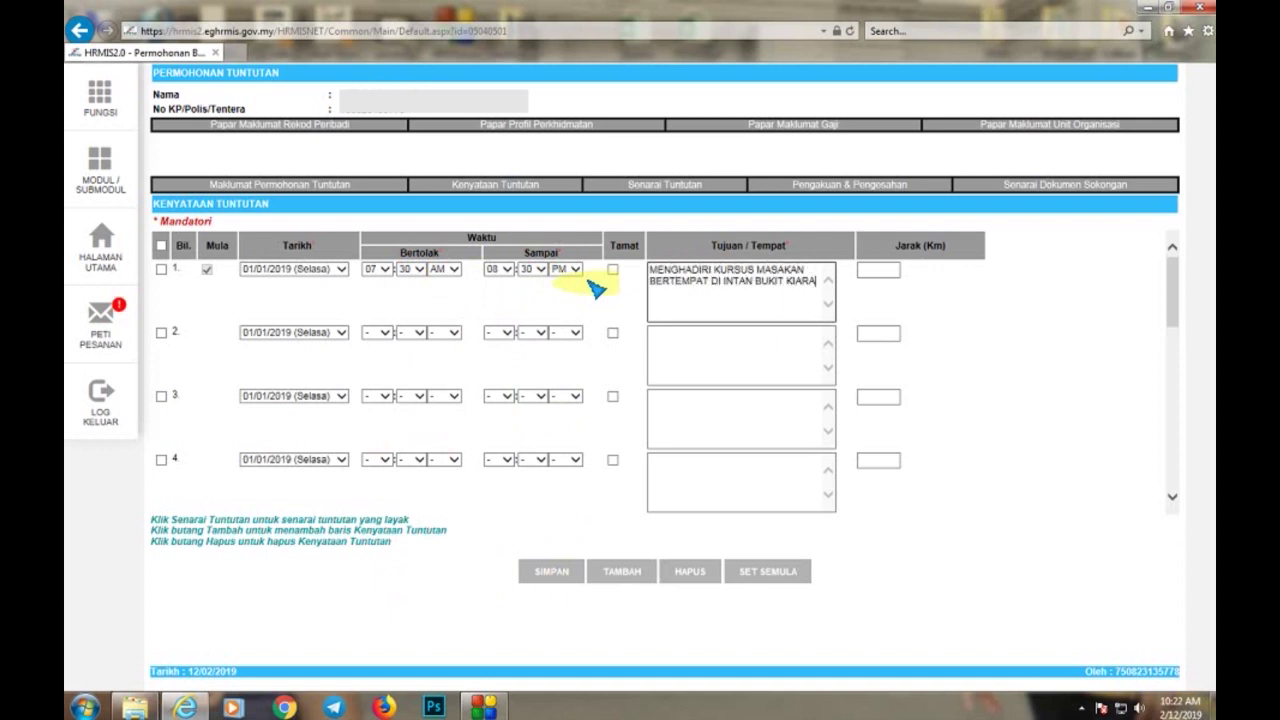
pyautogui.write('9')
# Set the second entry's date to 02/01/2019 and change the first entry's arrival time to AM
pyautogui.click(341, 332)
pyautogui.click(340, 346)
pyautogui.click(390, 334)
pyautogui.click(565, 269)
pyautogui.click(563, 262)
# Set the second entry's times to 08:00 AM until 04:30 PM and its purpose to "KURSUS SEDANG BERLANGSUNG"
pyautogui.click(380, 333)
pyautogui.click(372, 421)
pyautogui.click(418, 333)
pyautogui.click(412, 344)
pyautogui.click(500, 333)
pyautogui.click(492, 421)
pyautogui.click(535, 333)
pyautogui.click(540, 648)
pyautogui.click(567, 333)
pyautogui.click(567, 368)
pyautogui.click(443, 333)
pyautogui.click(440, 356)
pyautogui.click(785, 370)
pyautogui.write('KURSU')
# Set the third entry's date to 03/01/2019 and its departure time to 08:00 AM
pyautogui.click(341, 396)
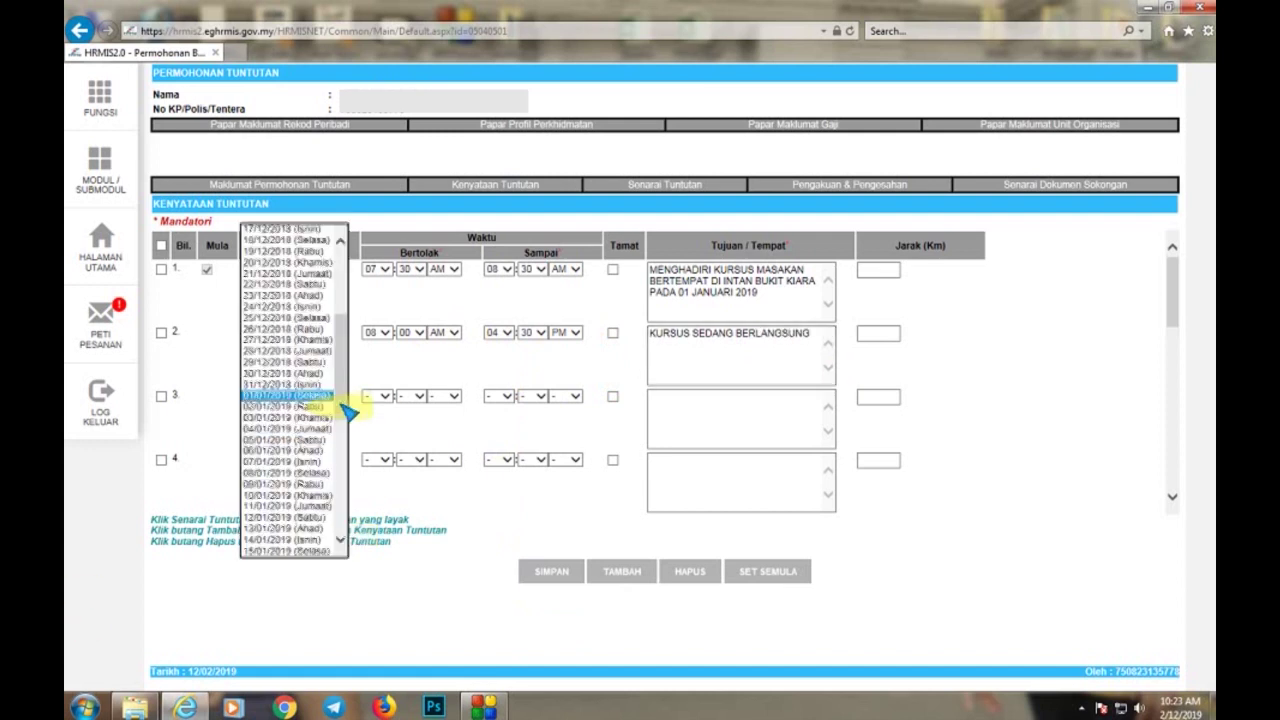
pyautogui.click(340, 405)
pyautogui.click(378, 396)
pyautogui.click(371, 487)
pyautogui.click(412, 396)
pyautogui.click(414, 377)
pyautogui.click(443, 396)
pyautogui.click(440, 418)
# Set the third entry's arrival to 08:30 PM and its purpose to "KURSUS TAMAT PADA PUKUL 12.30 TENGAH HARI/ PERJALANAN BALIK MENUJU KE LAPANGAN TERBANG MENGGUNAKAN TEKSI"
pyautogui.click(498, 396)
pyautogui.click(540, 396)
pyautogui.click(530, 418)
pyautogui.click(575, 396)
pyautogui.click(560, 428)
pyautogui.click(508, 398)
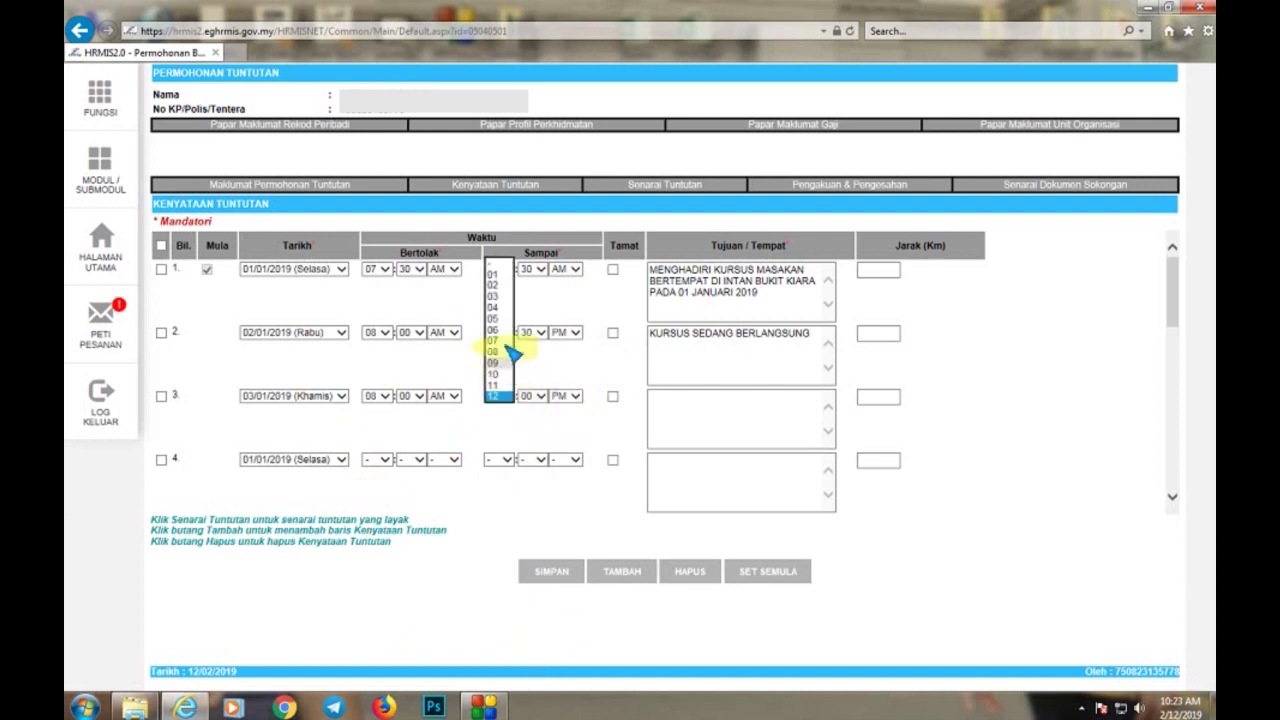
pyautogui.click(492, 351)
pyautogui.click(530, 396)
pyautogui.click(538, 676)
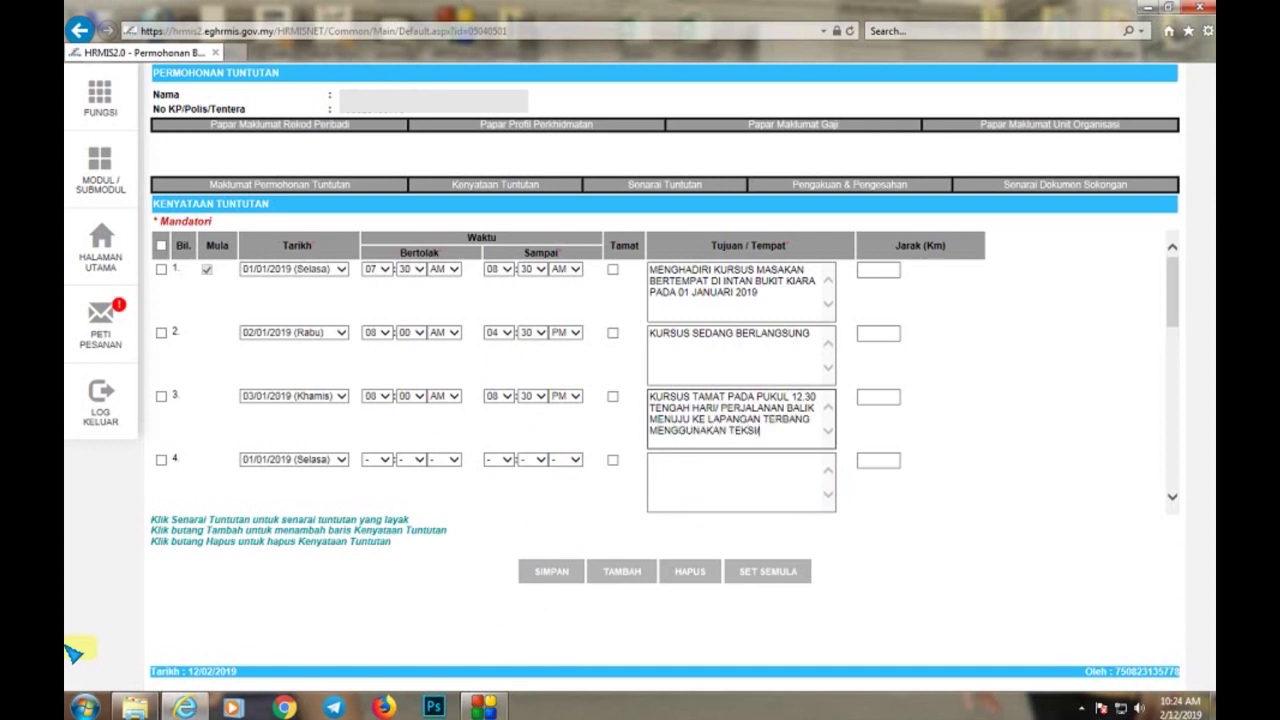
# Insert "KUALA LUMPUR" before "MENGGUNAKAN TEKSI" in the third entry's purpose and append "/ SAMPAI DI LAPANGAN TERBANG KUCHING"
pyautogui.click(652, 430)
pyautogui.write('KUALA LUMPUR ')
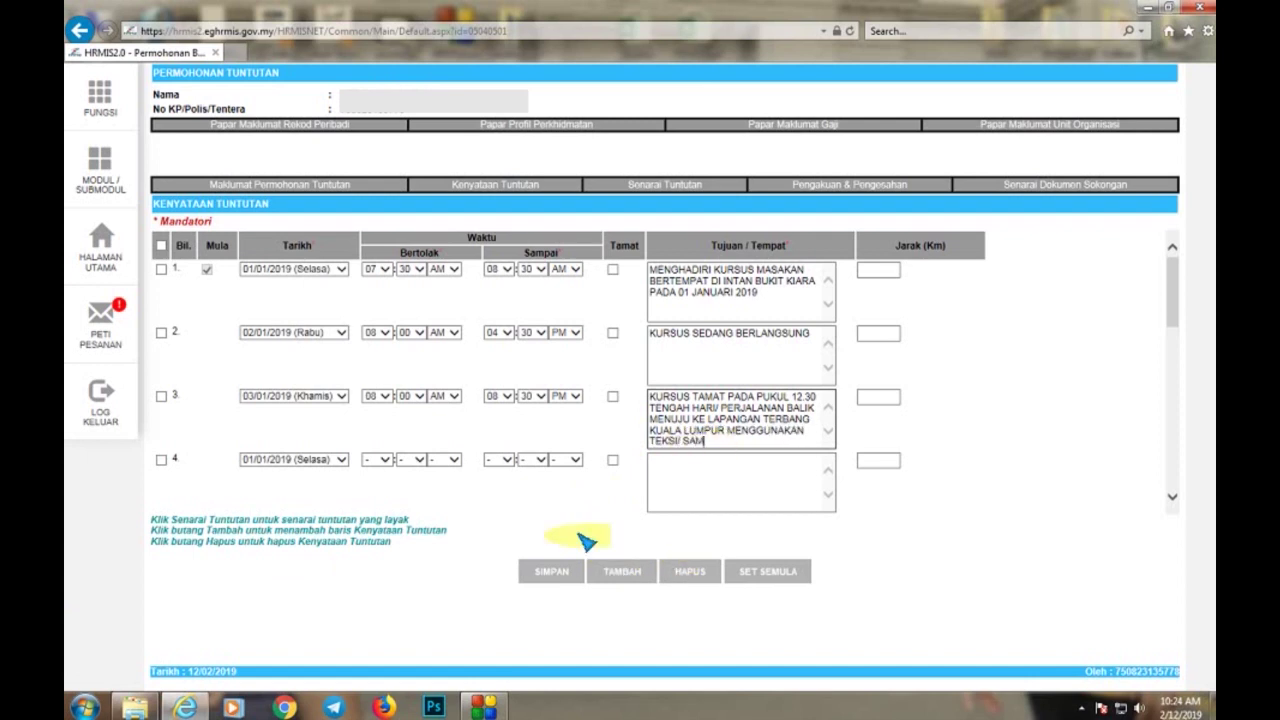
pyautogui.write('GAN TERBANG KUCHING')
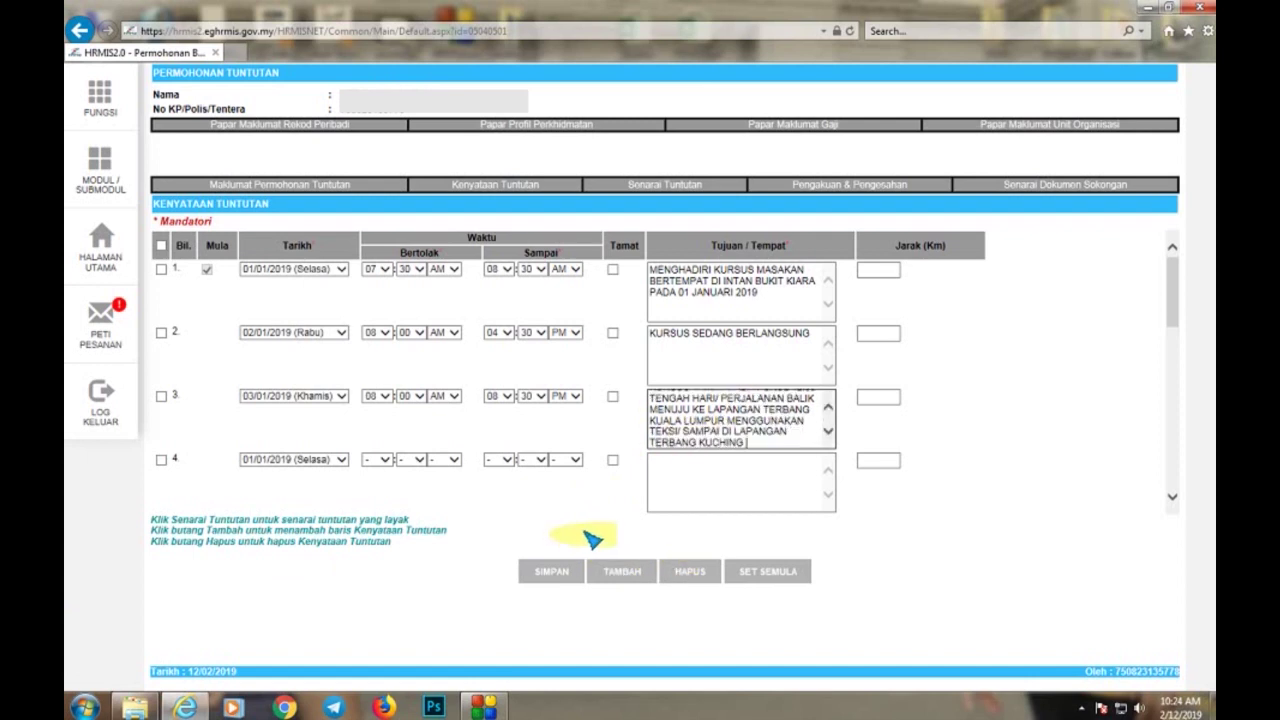
# Append "PADA 6.30 PETANG/ PERJALANAN BALIK KE RUMAH MENGGUNAKAN TEKSI BERESIT." to the third entry's purpose
pyautogui.write(' PADA 6.30 PETANG')
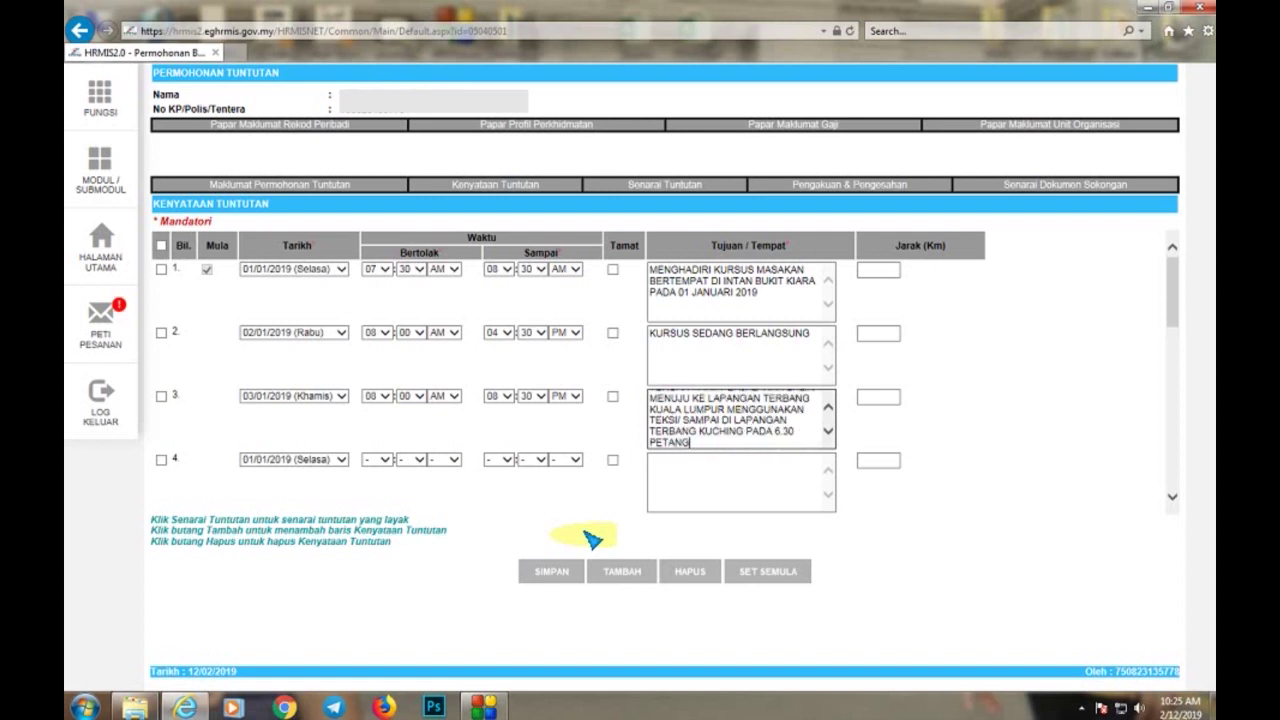
pyautogui.write('/ PERJALANAN BALIK KE RUMAH MENGGUNAKAN TEKSI BEREIT')
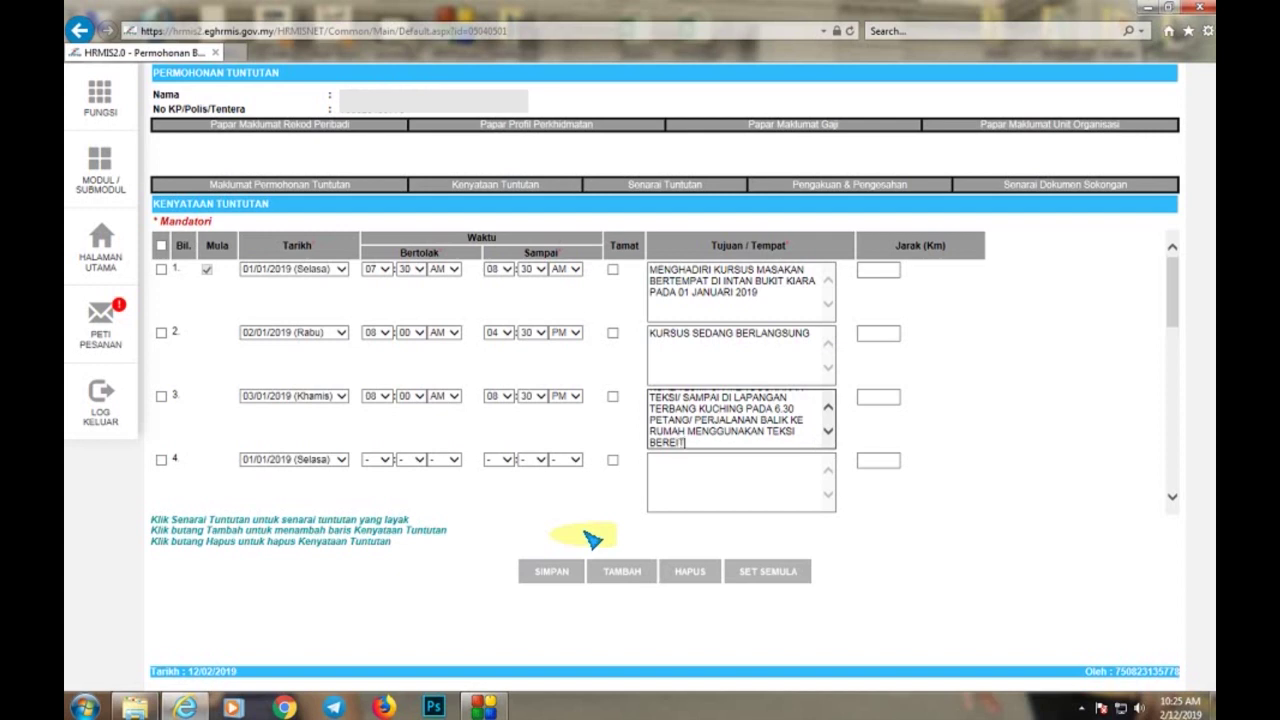
# Select the first three entries, mark each one as Tamat, and save the claim statement
pyautogui.click(161, 269)
pyautogui.click(613, 269)
pyautogui.click(161, 332)
pyautogui.click(613, 332)
pyautogui.click(161, 396)
pyautogui.click(613, 396)
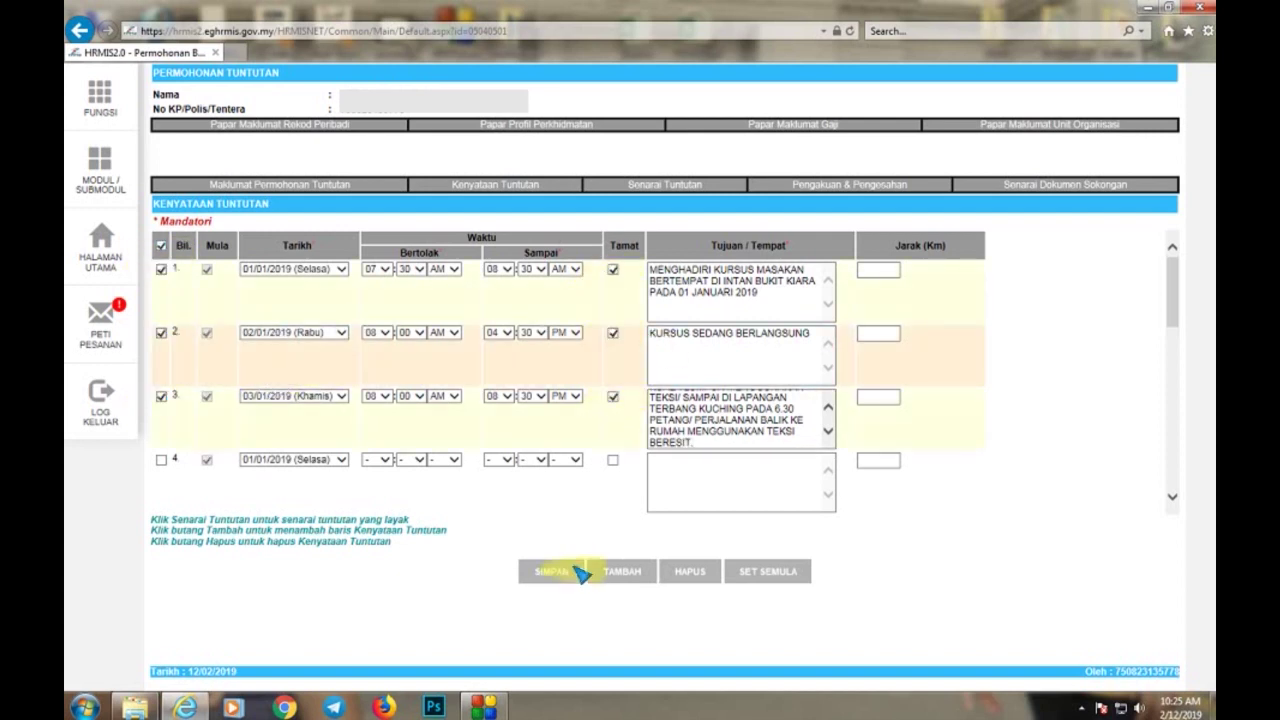
pyautogui.click(551, 571)
pyautogui.click(675, 410)
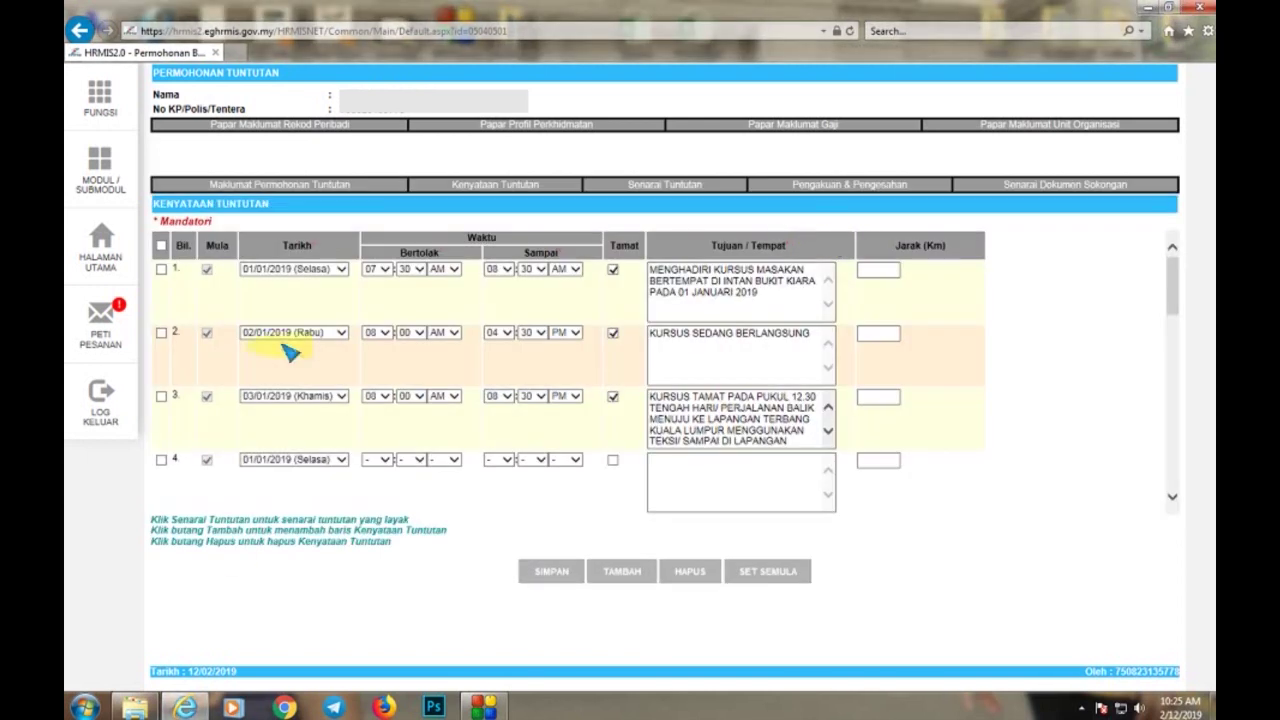
# In the claim list, enter a receipted Teksi fare of RM 100.00 with receipt numbers "A18506923 & QR23456"
pyautogui.click(680, 188)
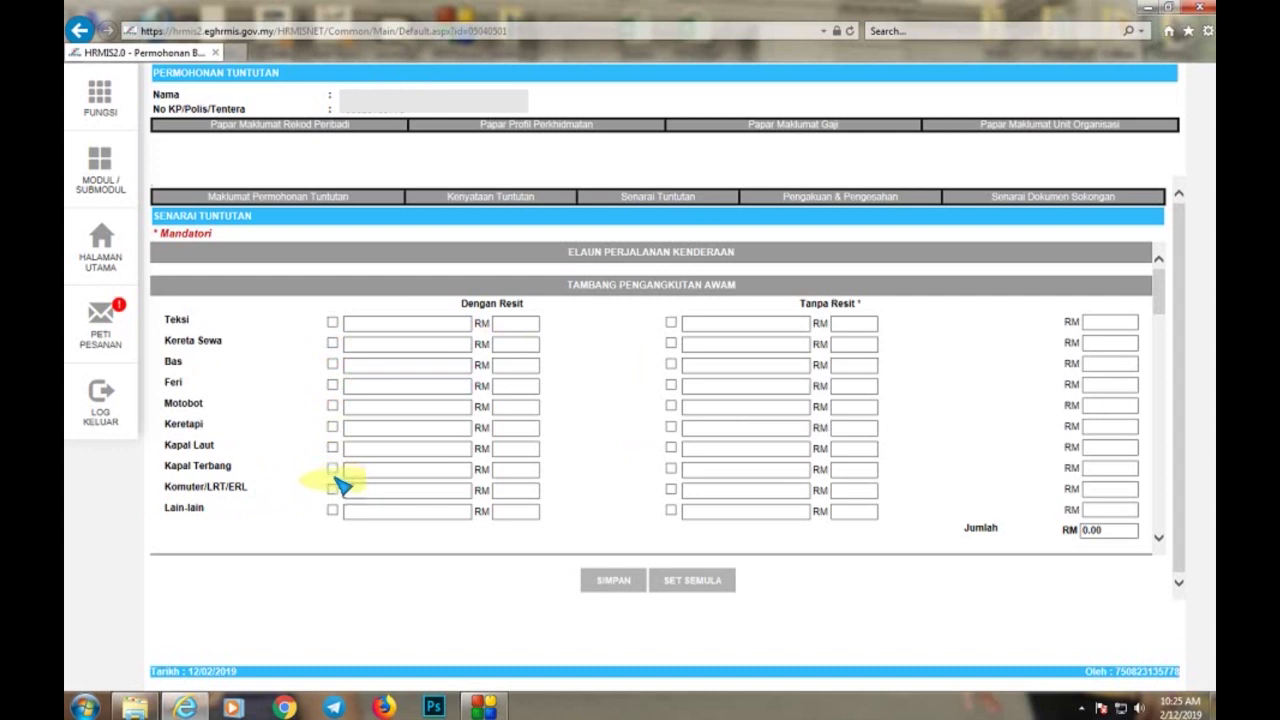
pyautogui.click(334, 323)
pyautogui.write('A18506923')
pyautogui.press('Tab')
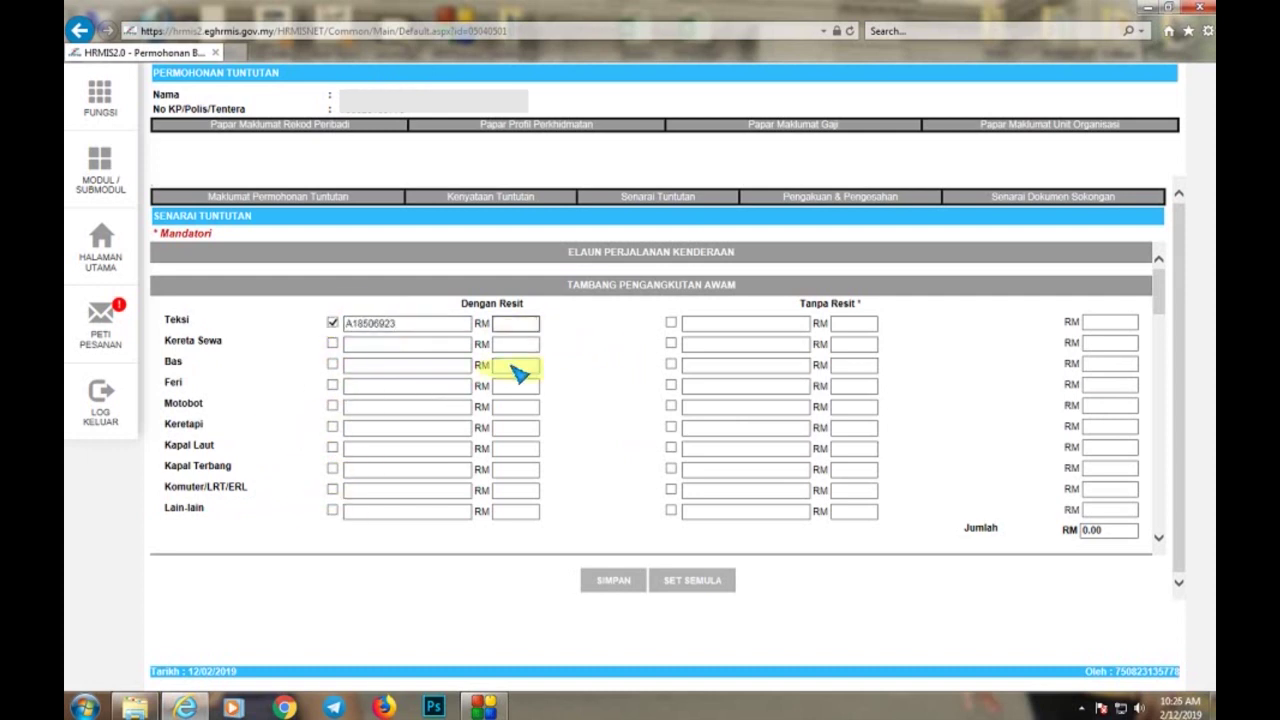
pyautogui.write('00')
pyautogui.click(437, 324)
pyautogui.write('B')
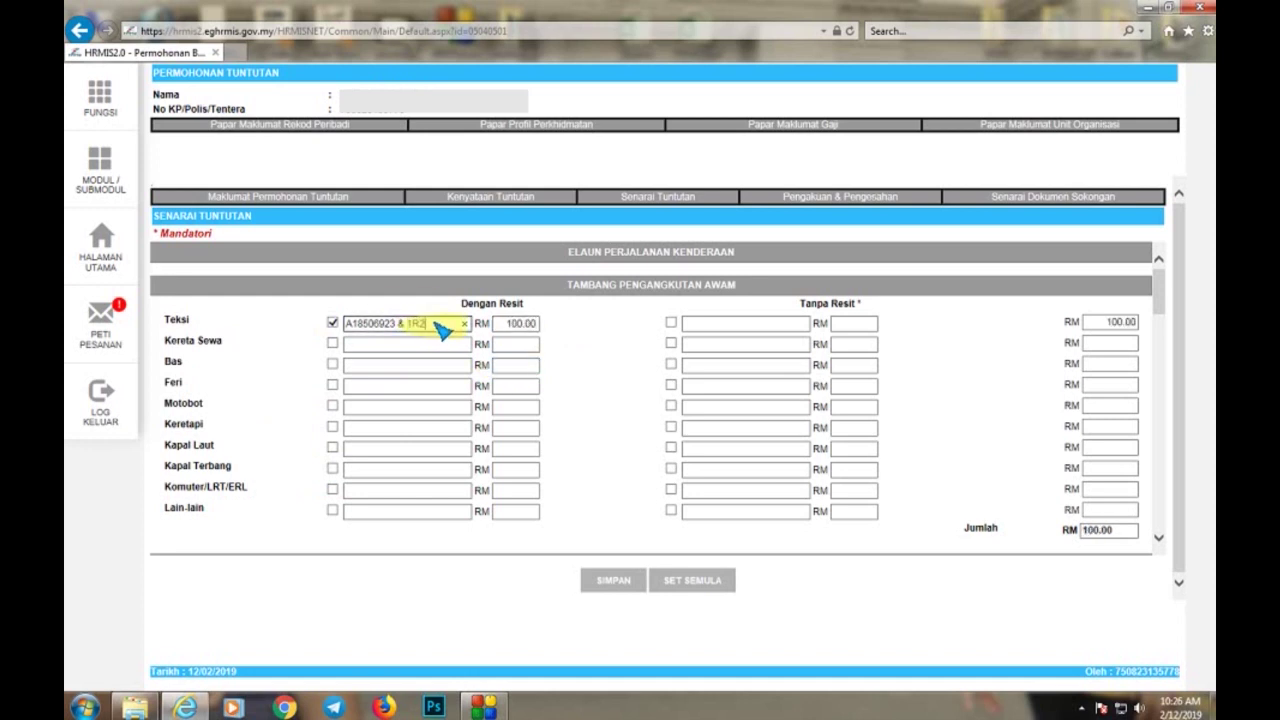
# Claim 2 days of Elaun Harian as Kursus for Semenanjung Malaysia and save the claim list
pyautogui.scroll(-4, 920, 460)
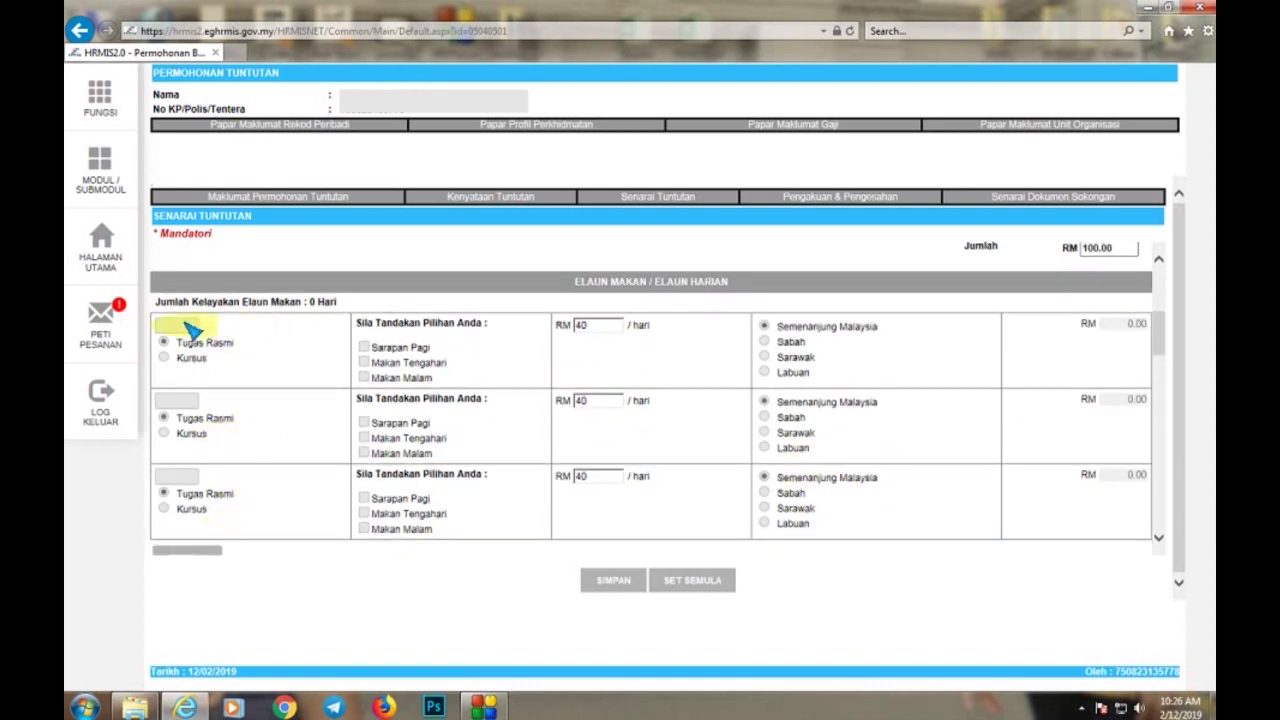
pyautogui.click(613, 580)
pyautogui.press('Return')
pyautogui.scroll(-3, 686, 300)
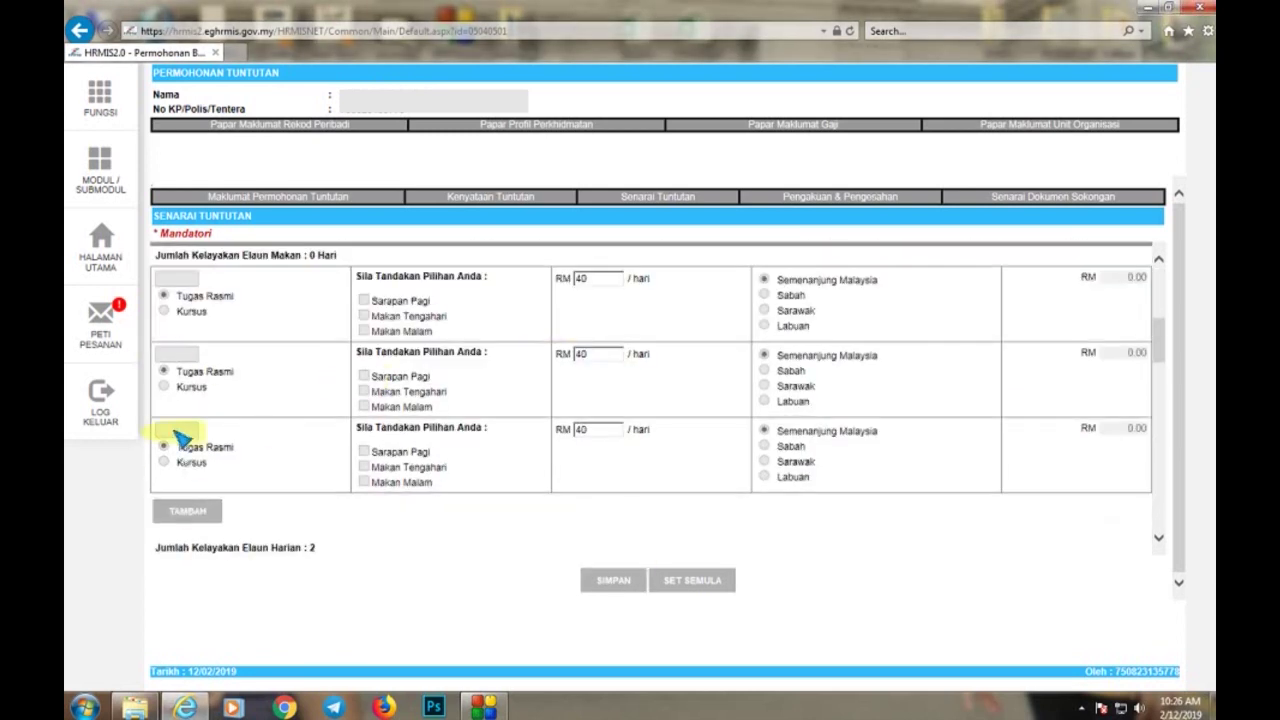
pyautogui.scroll(-5, 329, 529)
pyautogui.click(175, 367)
pyautogui.write('2')
pyautogui.click(611, 580)
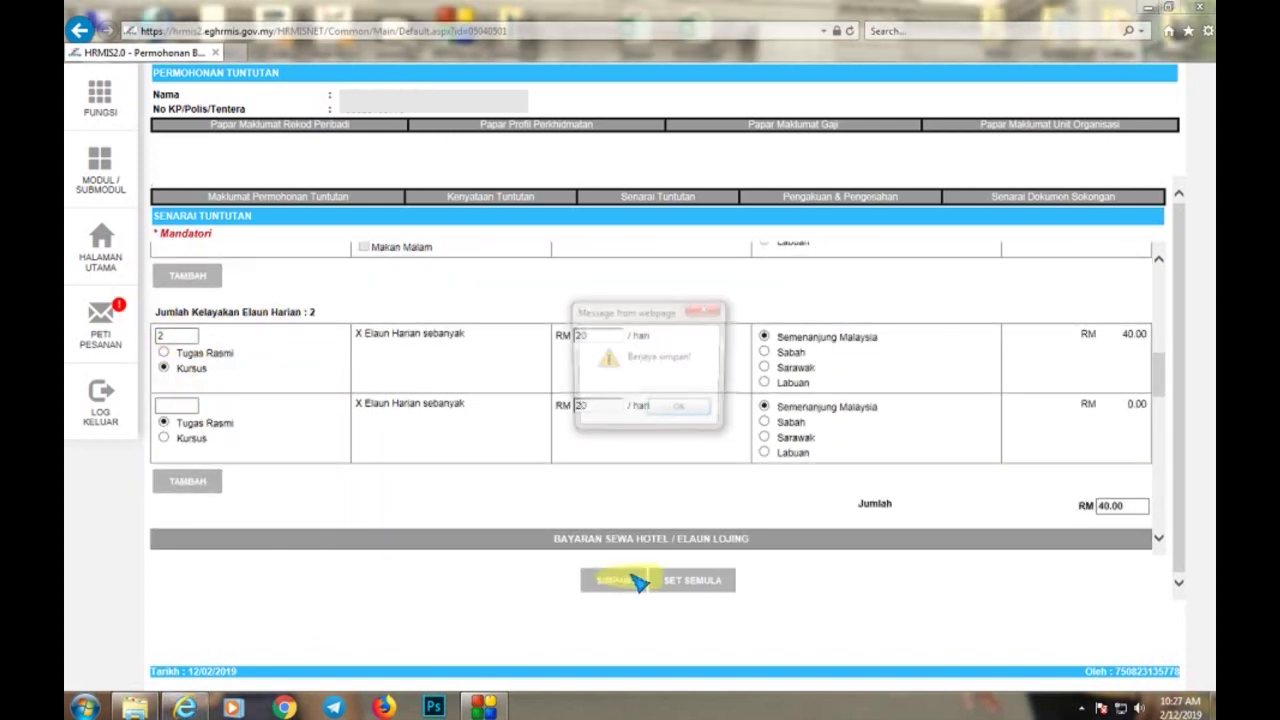
pyautogui.click(695, 414)
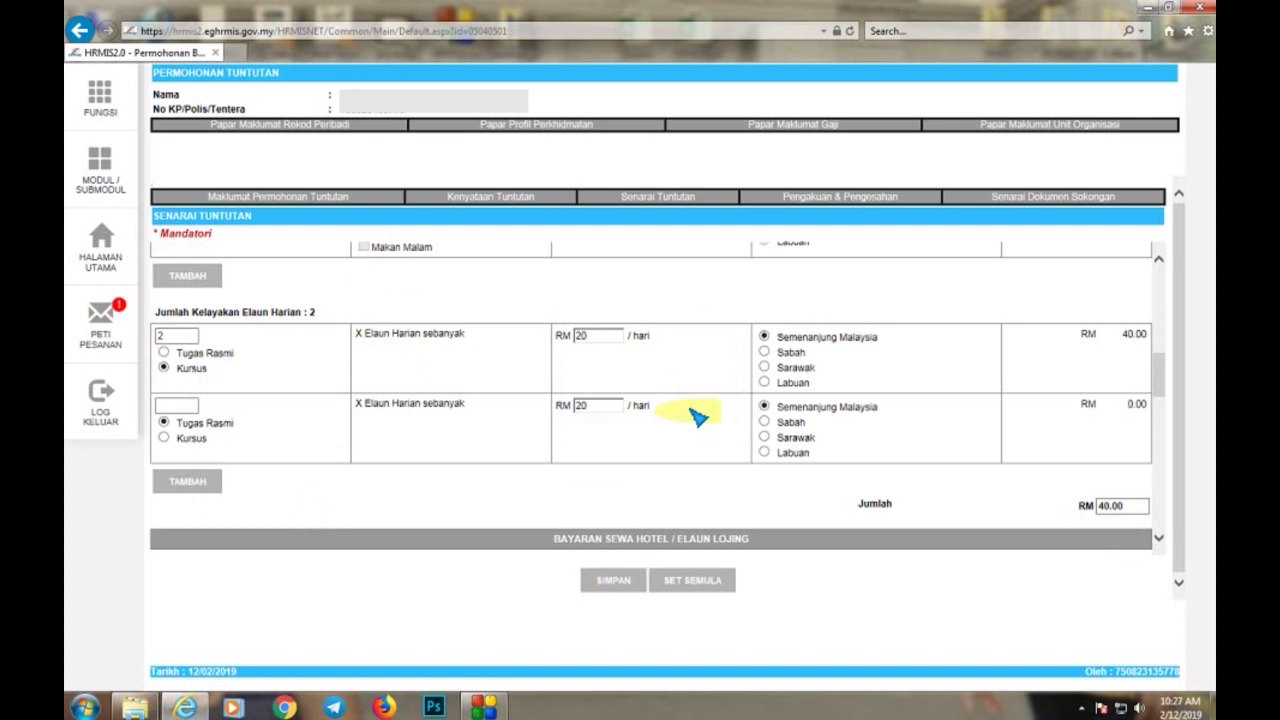
pyautogui.click(627, 580)
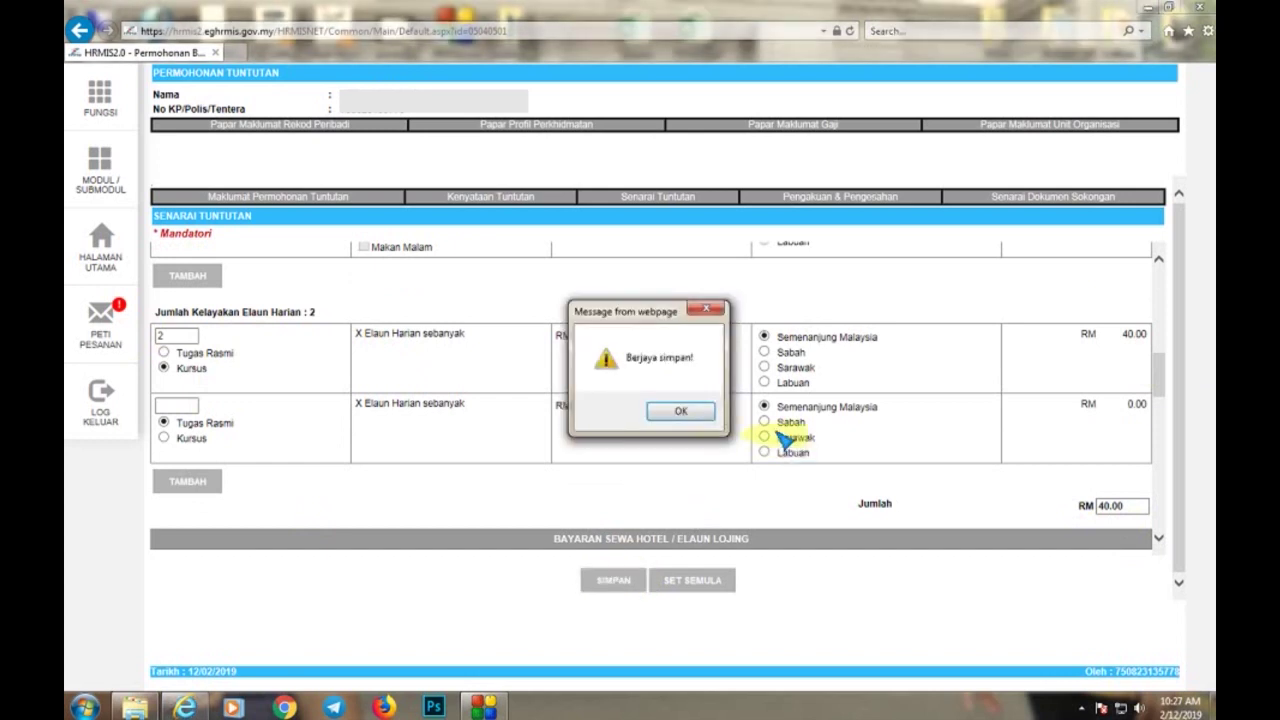
pyautogui.click(672, 410)
# Review the claim list, then save the Pengakuan & Pengesahan section and look through its declaration and Pendahuluan Diri details
pyautogui.scroll(10, 745, 364)
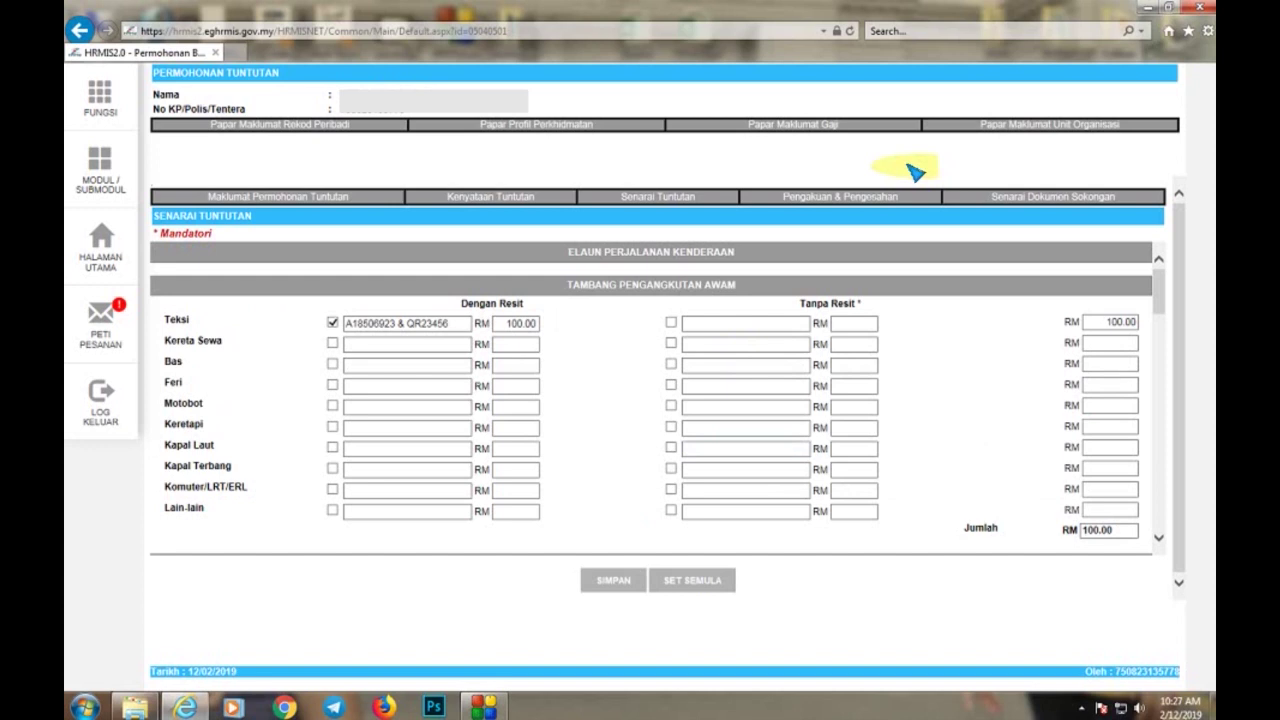
pyautogui.scroll(-5, 768, 392)
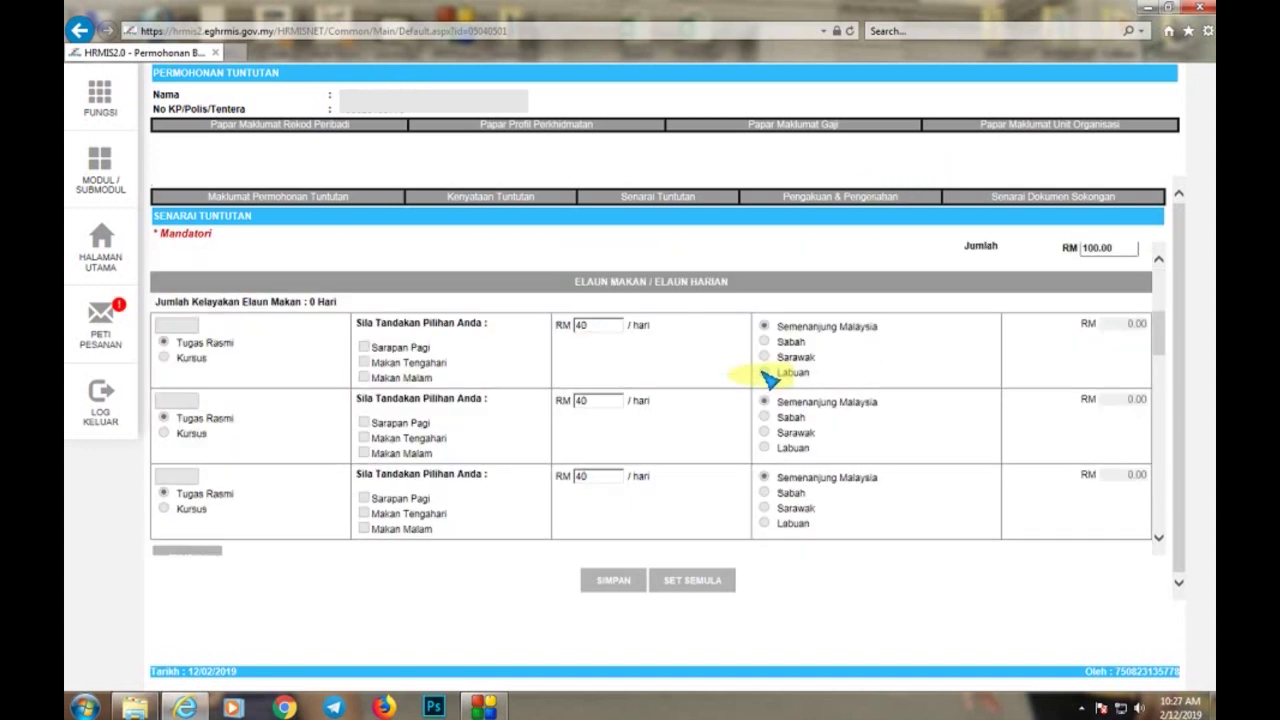
pyautogui.scroll(-3, 770, 373)
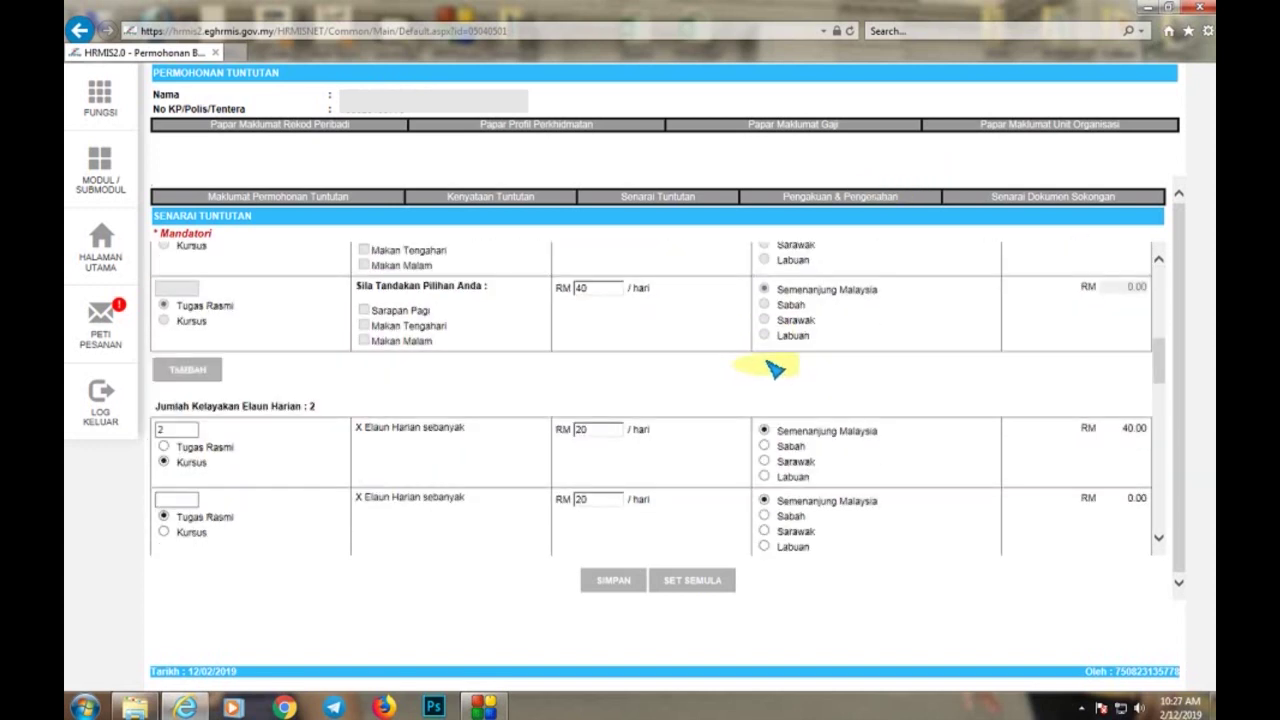
pyautogui.scroll(5, 775, 367)
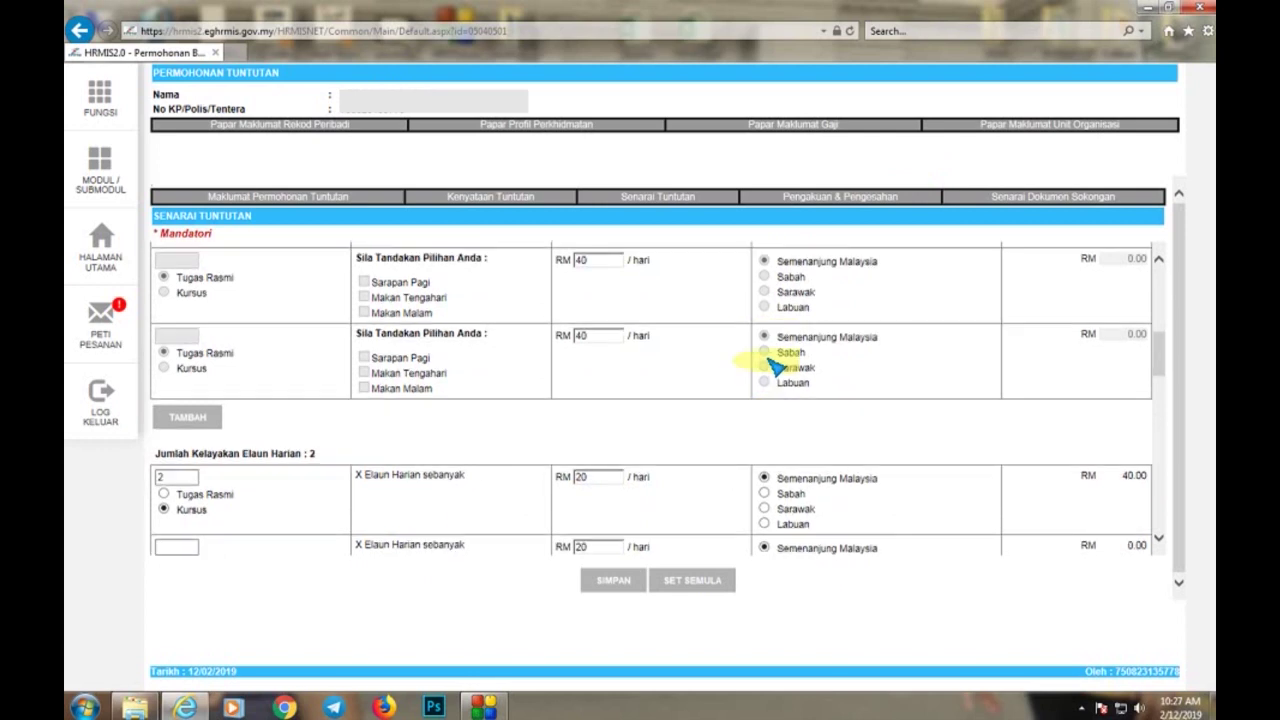
pyautogui.click(805, 200)
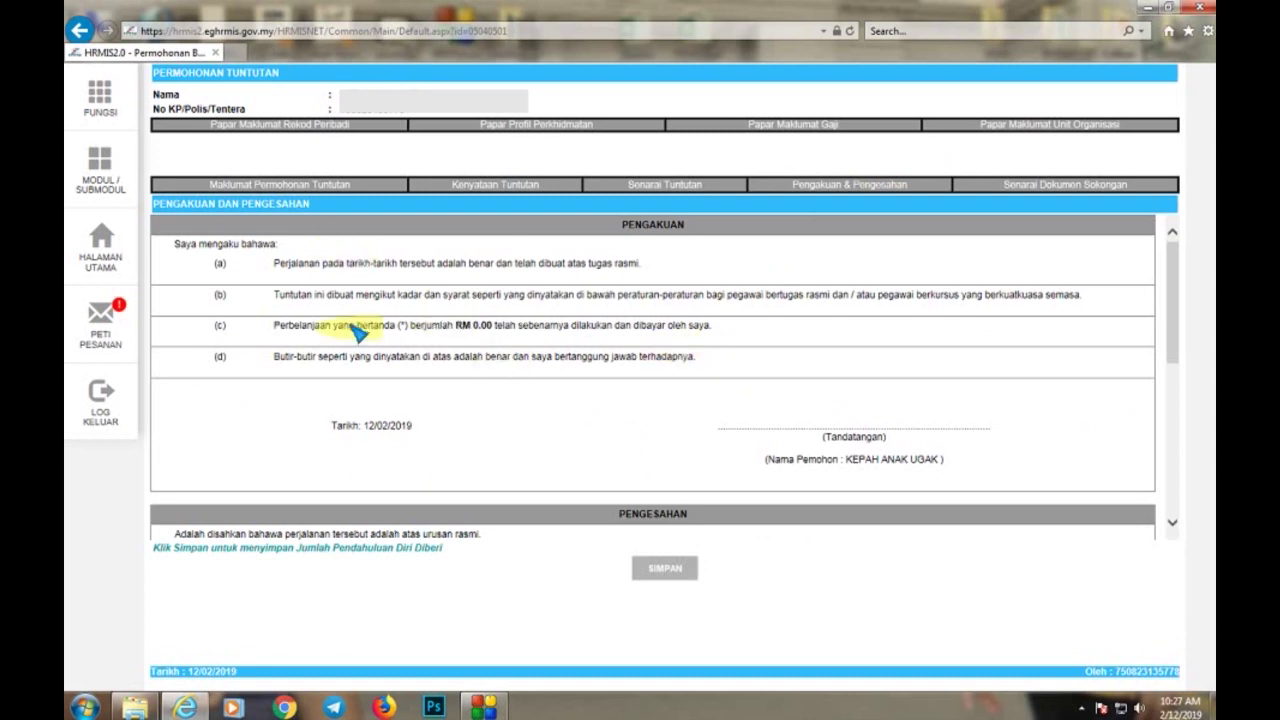
pyautogui.scroll(-3, 368, 420)
pyautogui.scroll(-5, 368, 418)
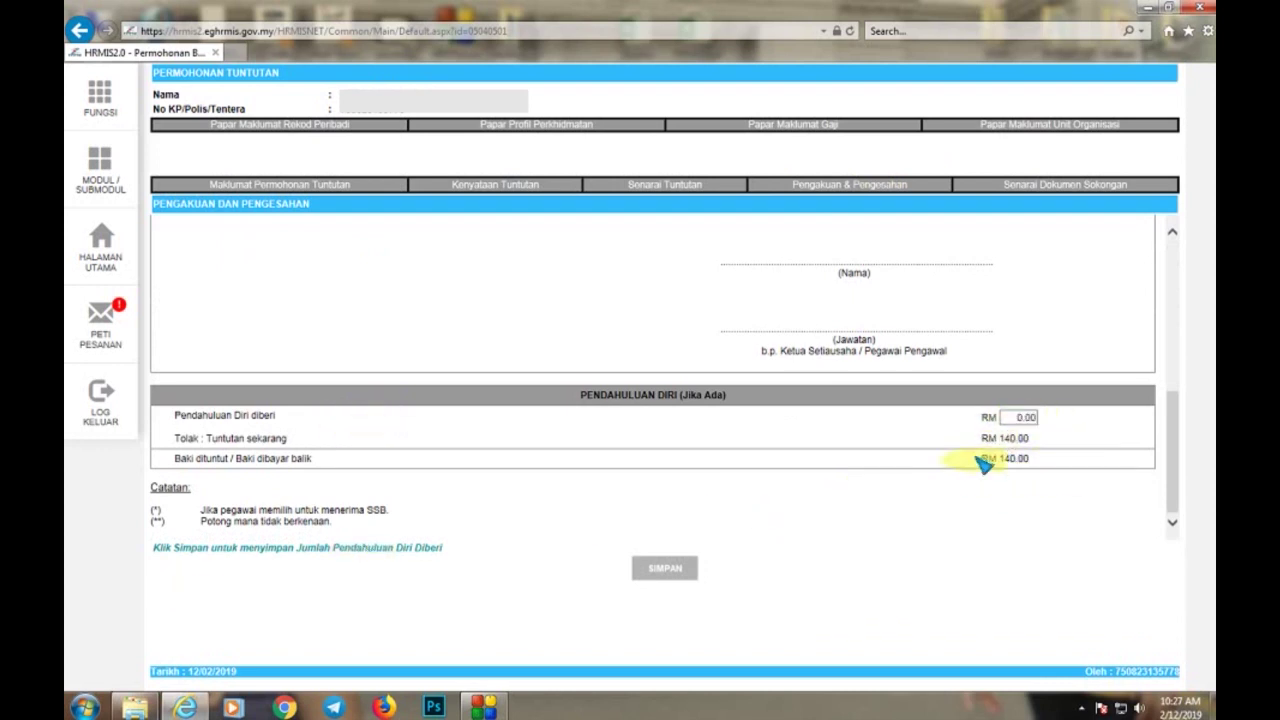
pyautogui.click(664, 569)
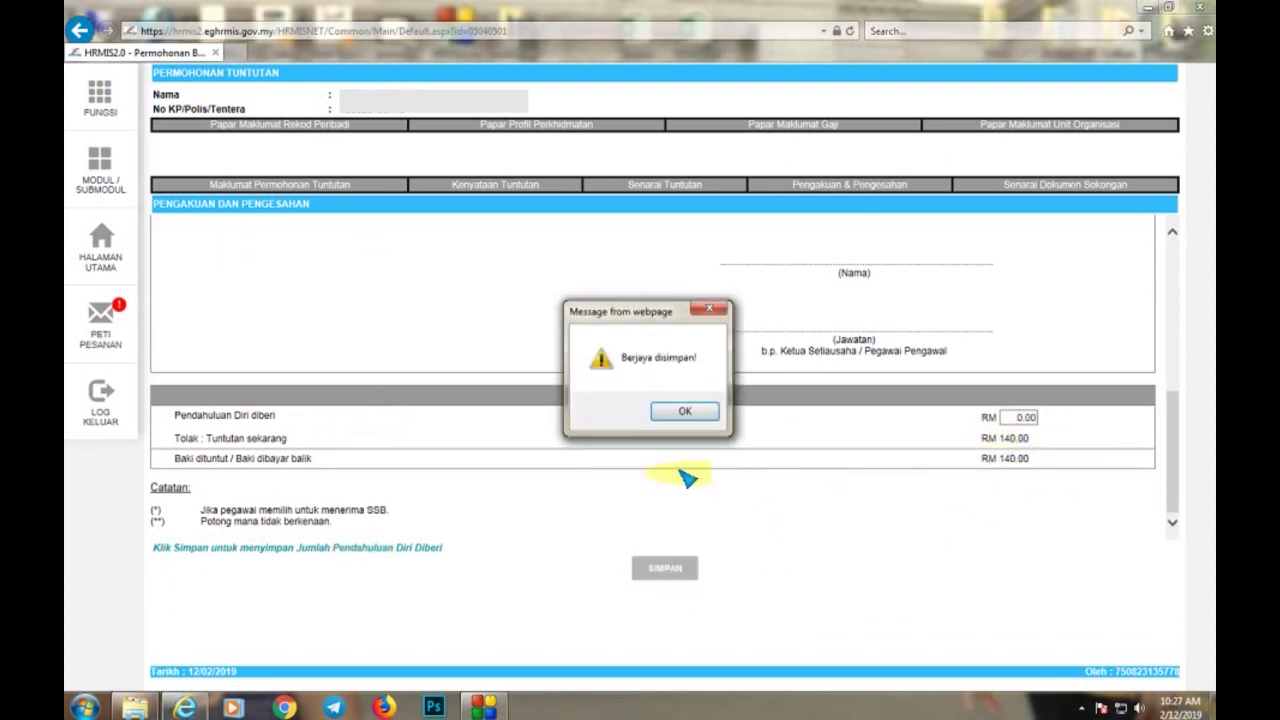
pyautogui.click(682, 413)
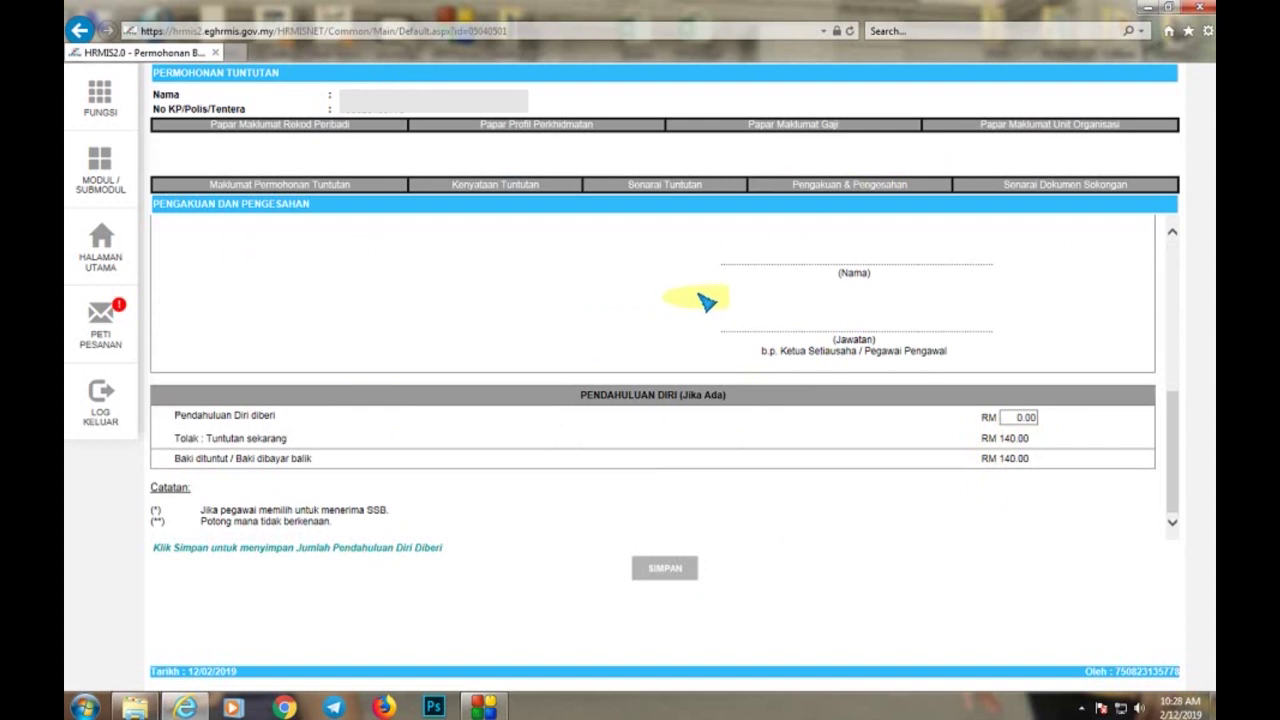
pyautogui.scroll(3, 705, 300)
pyautogui.scroll(-3, 705, 300)
pyautogui.click(640, 569)
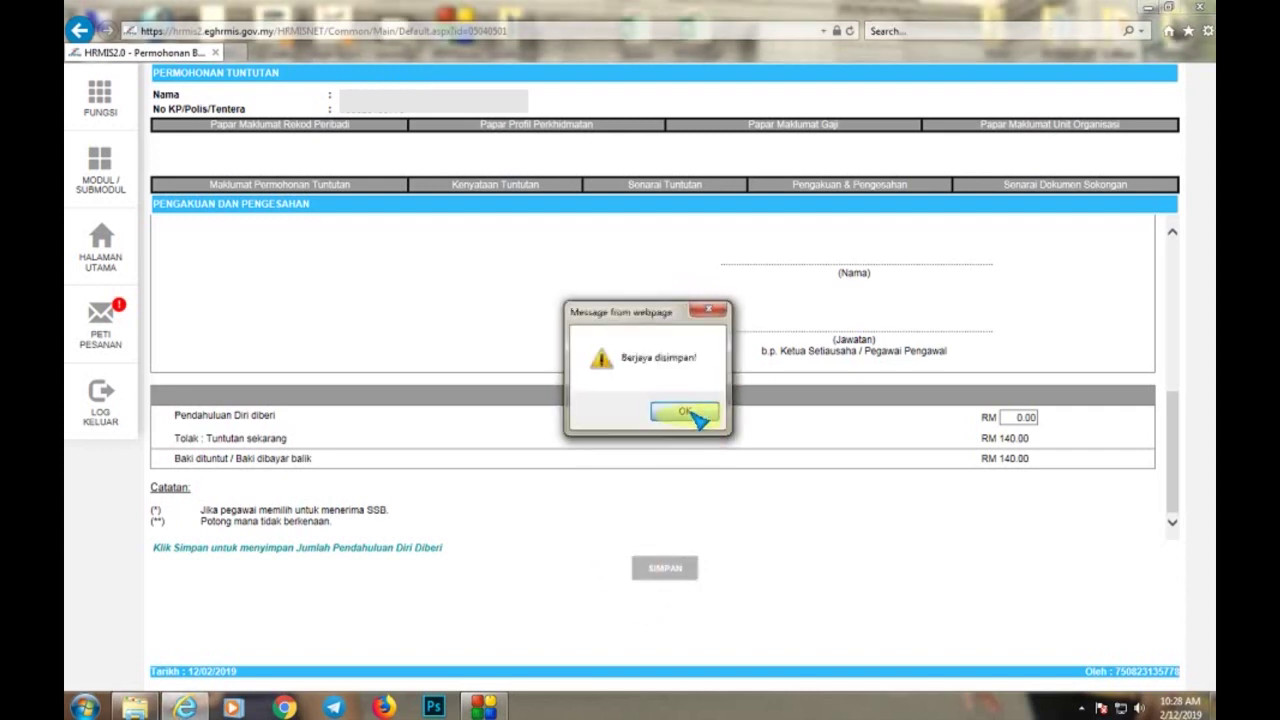
pyautogui.click(686, 415)
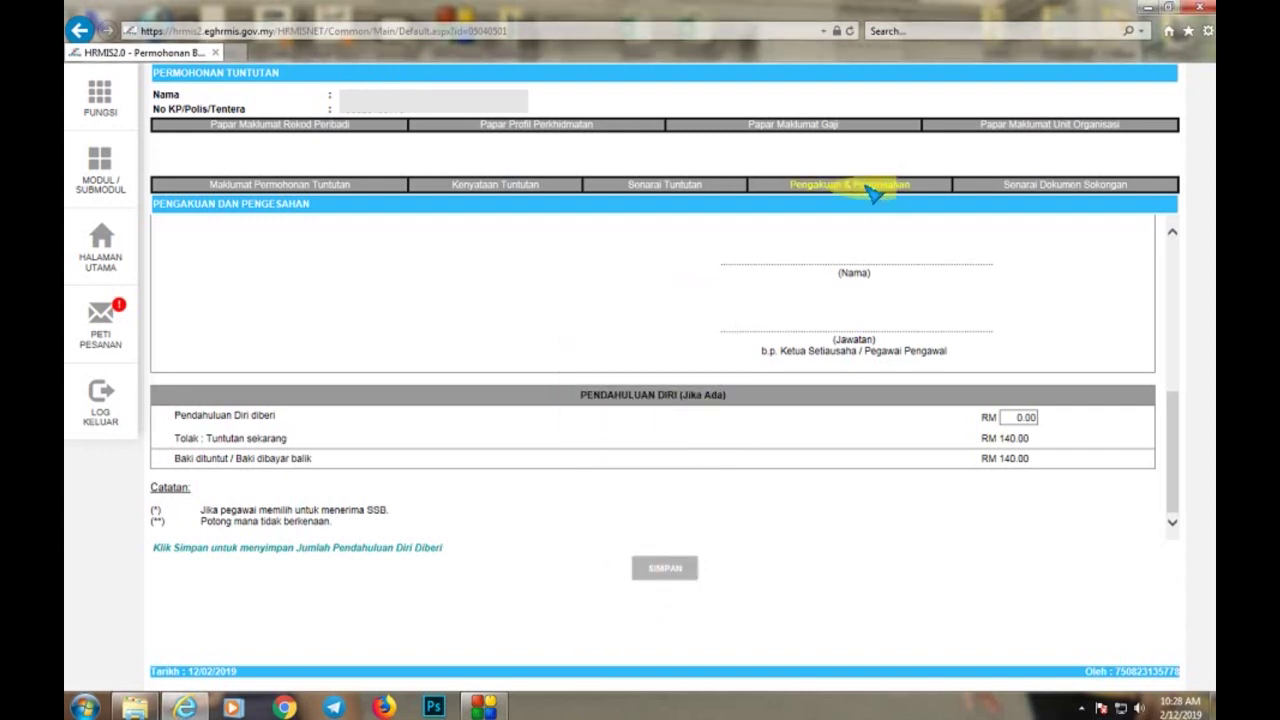
pyautogui.click(873, 193)
pyautogui.scroll(-3, 1010, 370)
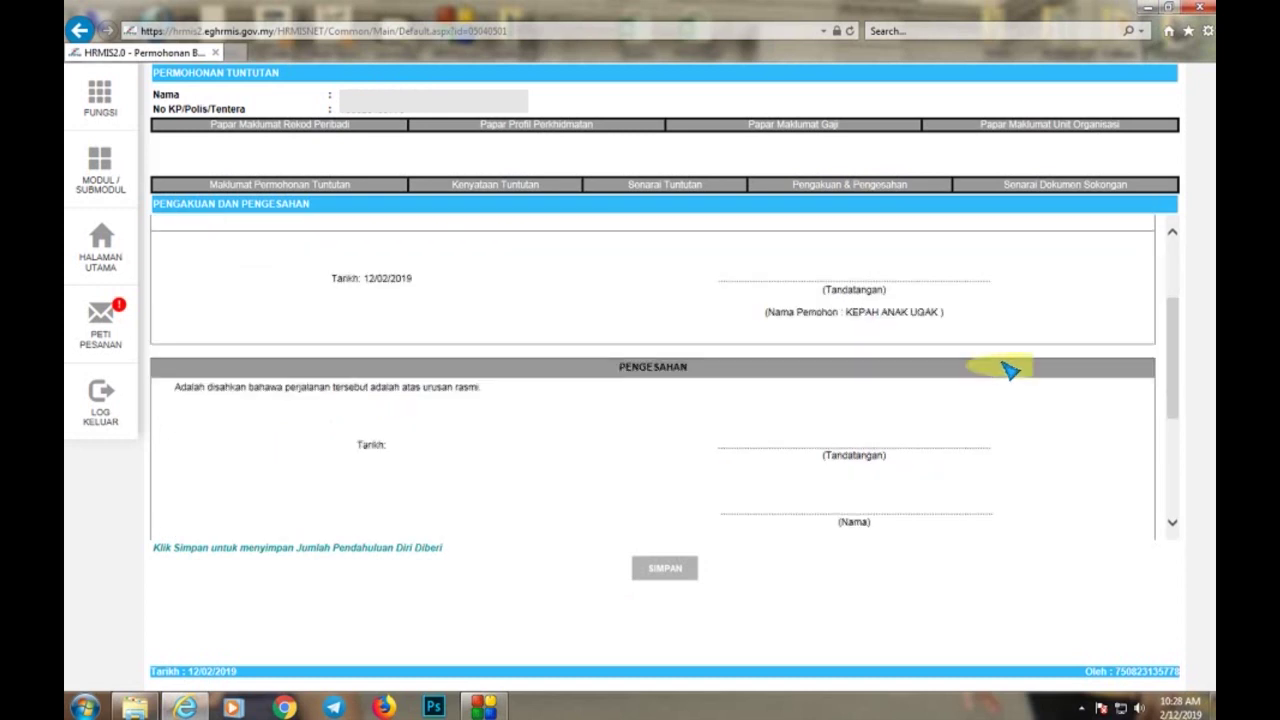
pyautogui.scroll(-5, 1010, 370)
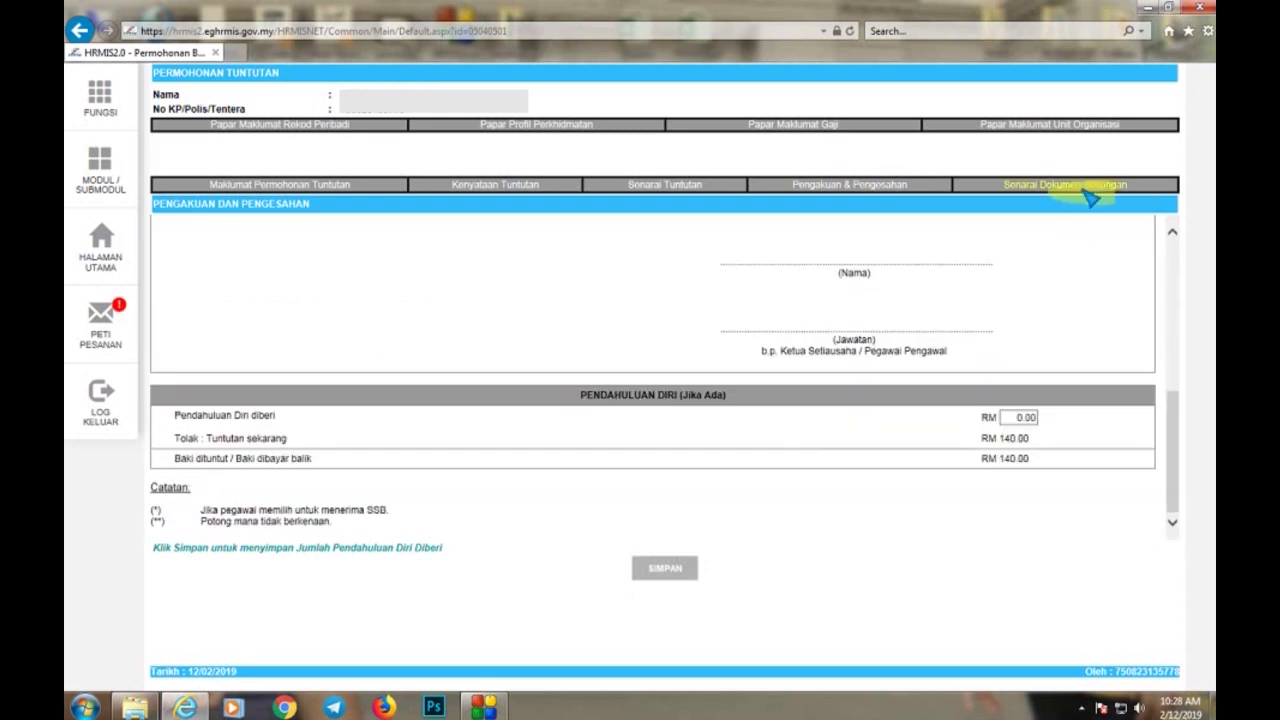
# Mark Surat Panggilan Berkursus on page 3 of the supporting documents list and save the record
pyautogui.click(1089, 192)
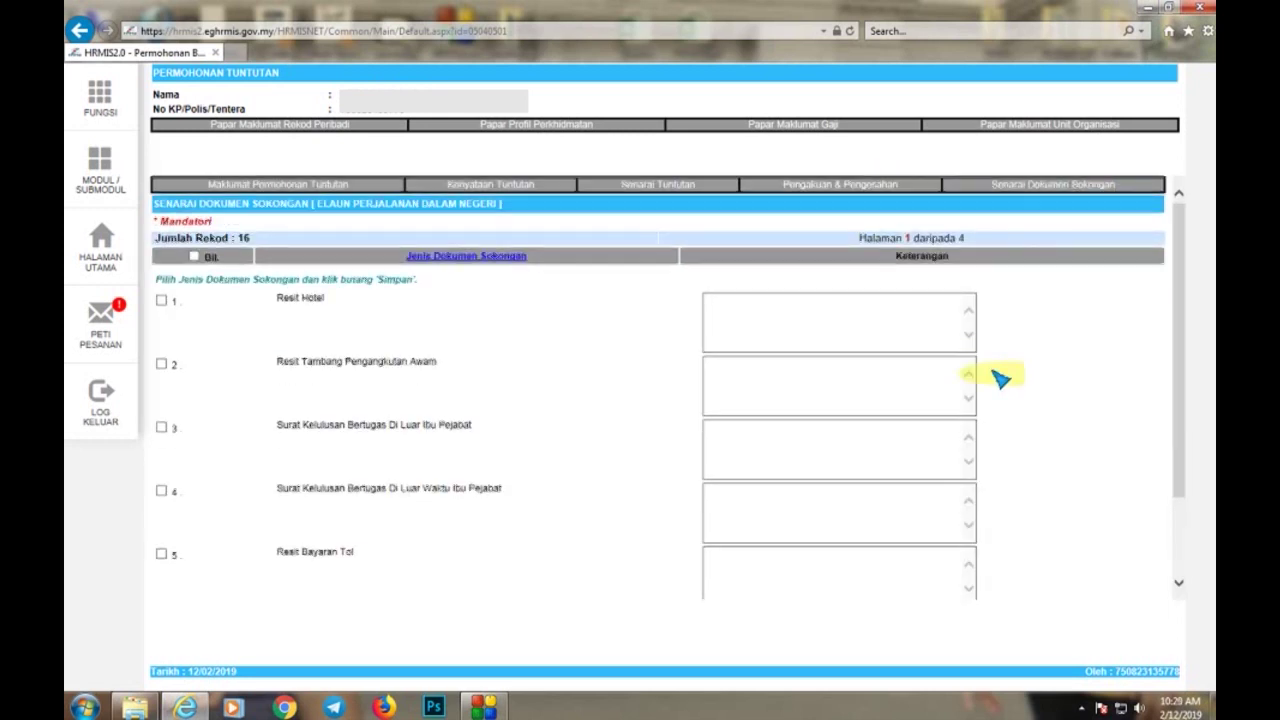
pyautogui.scroll(-2, 1000, 380)
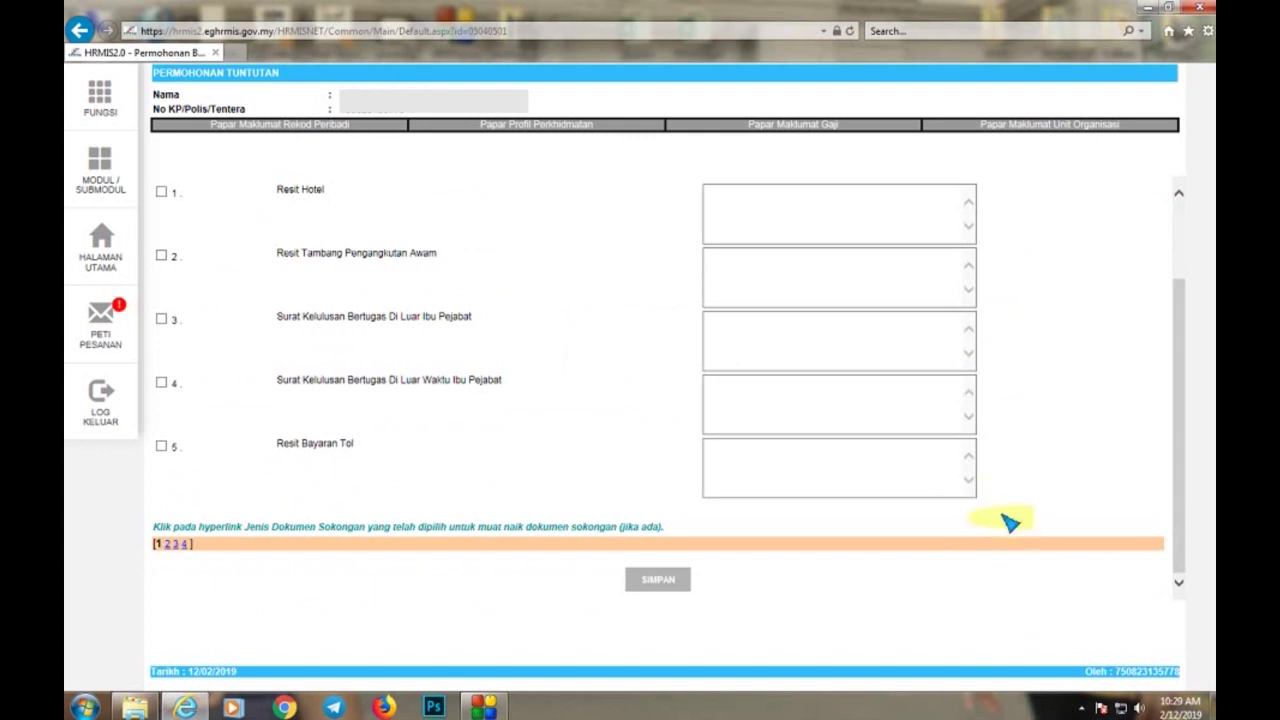
pyautogui.scroll(2, 566, 425)
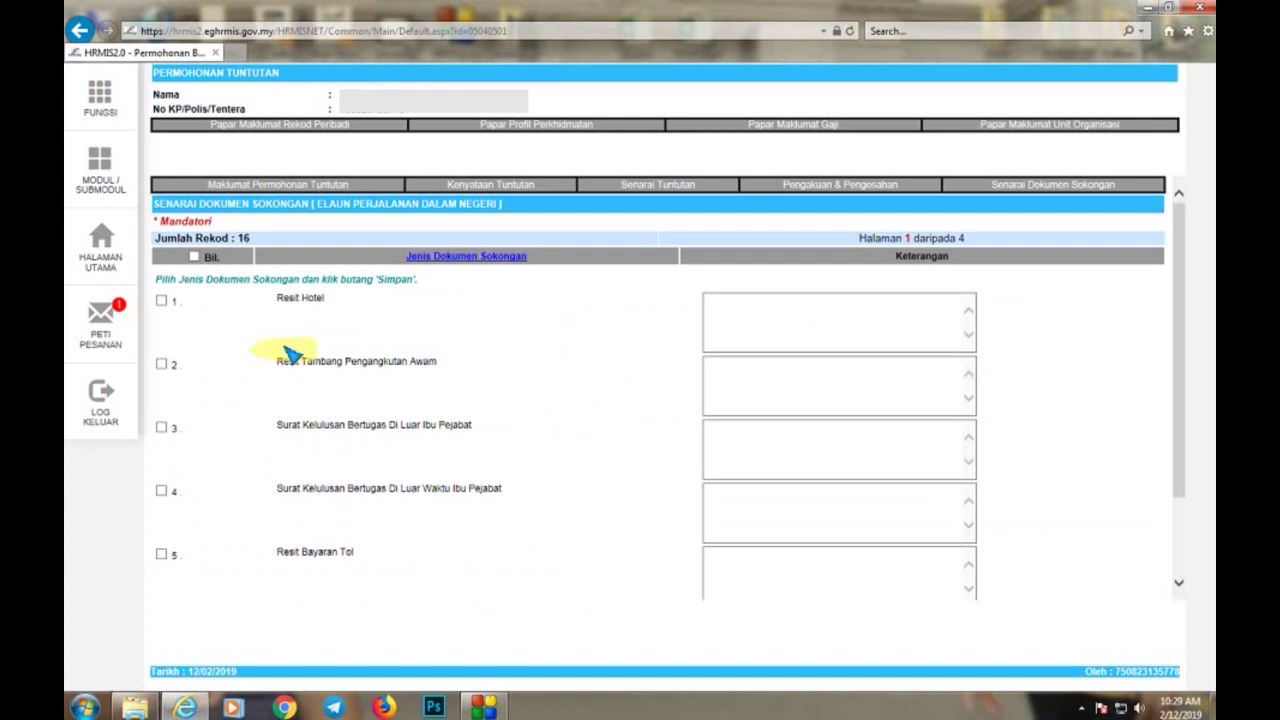
pyautogui.scroll(-2, 390, 440)
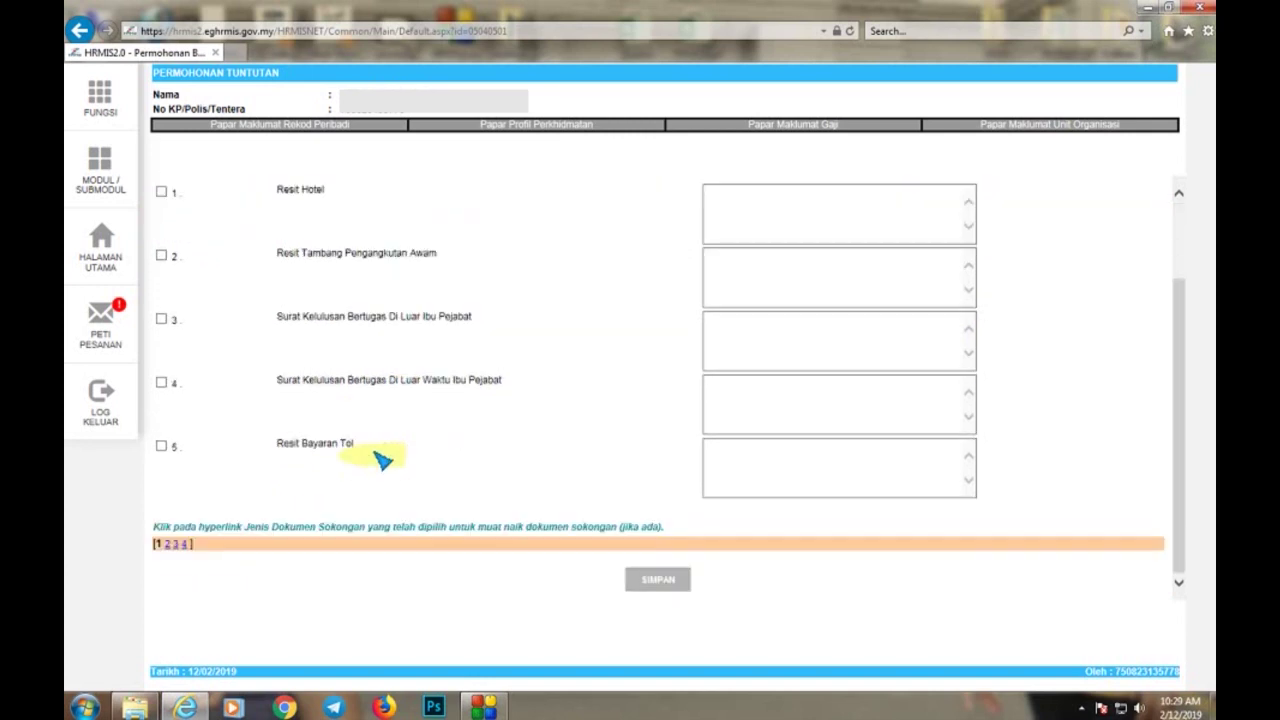
pyautogui.click(171, 546)
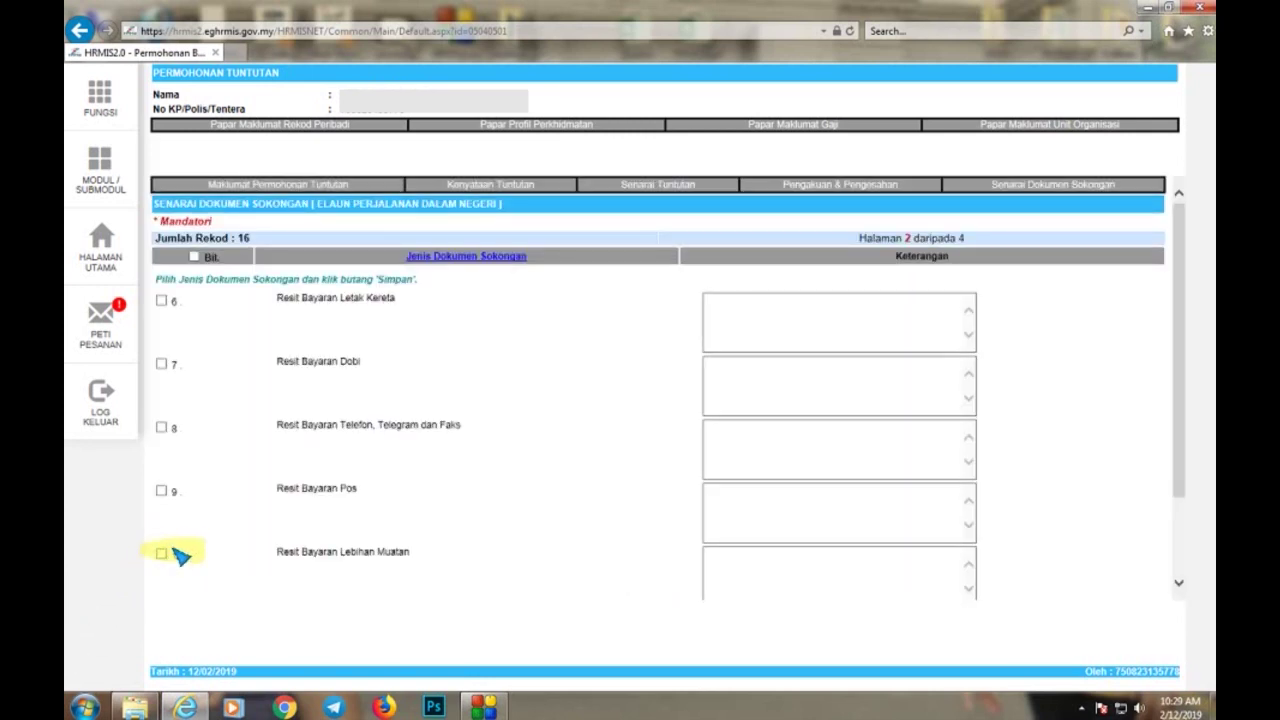
pyautogui.click(182, 589)
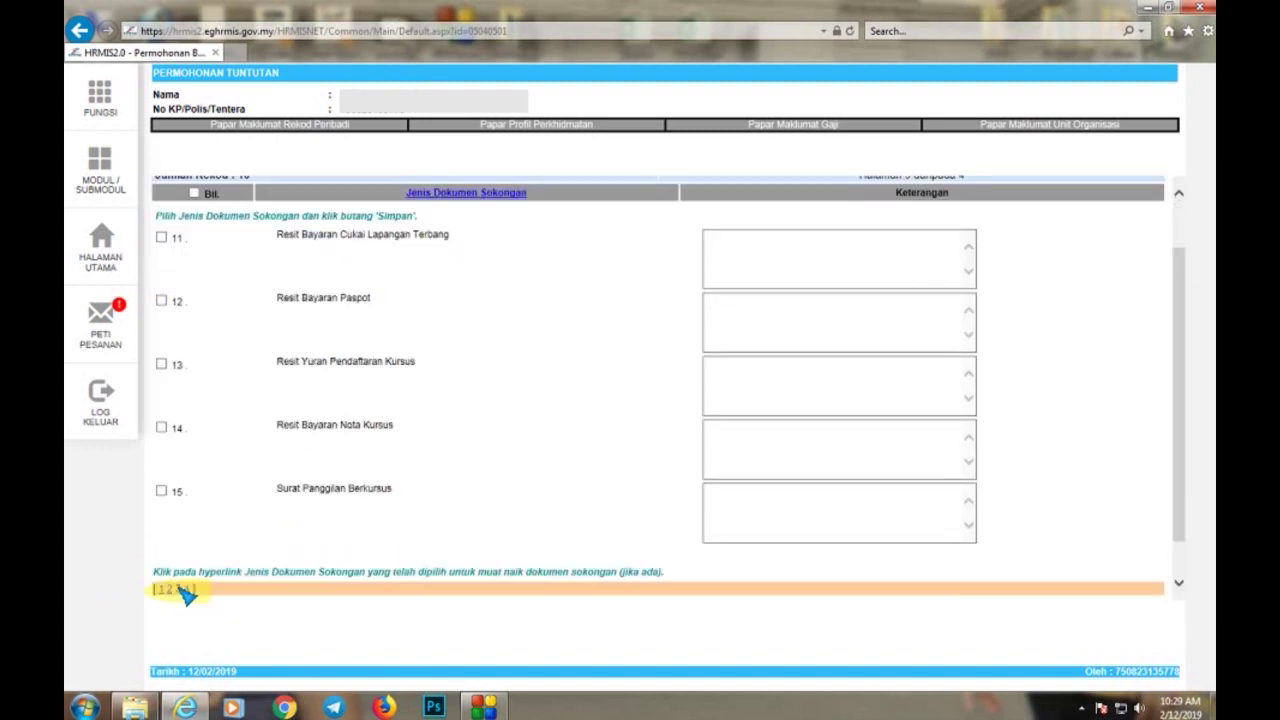
pyautogui.click(163, 493)
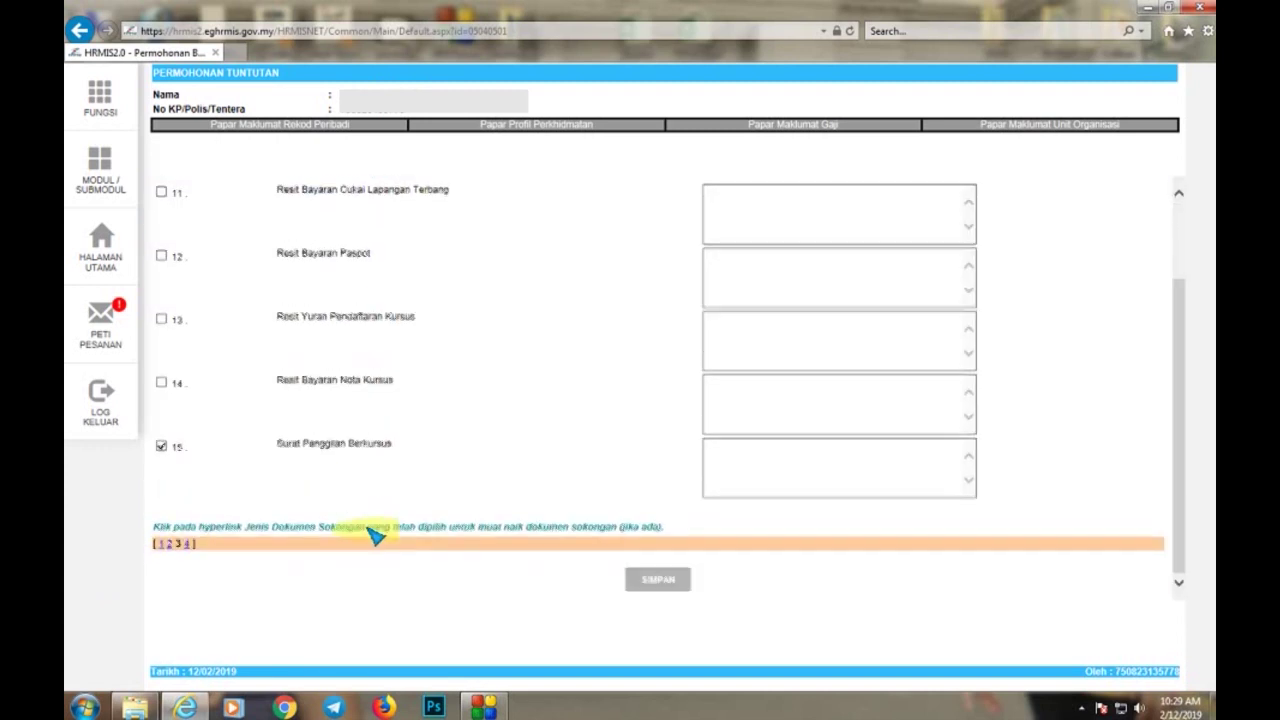
pyautogui.click(658, 579)
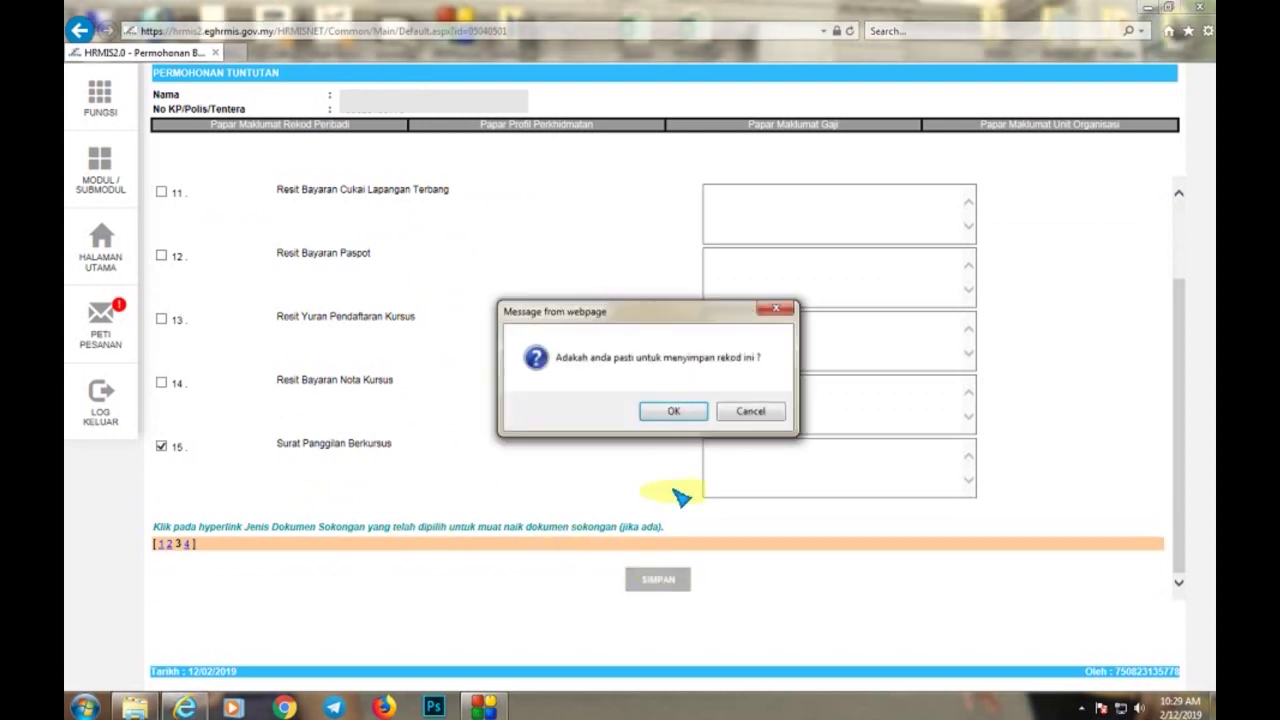
pyautogui.click(680, 411)
pyautogui.click(684, 416)
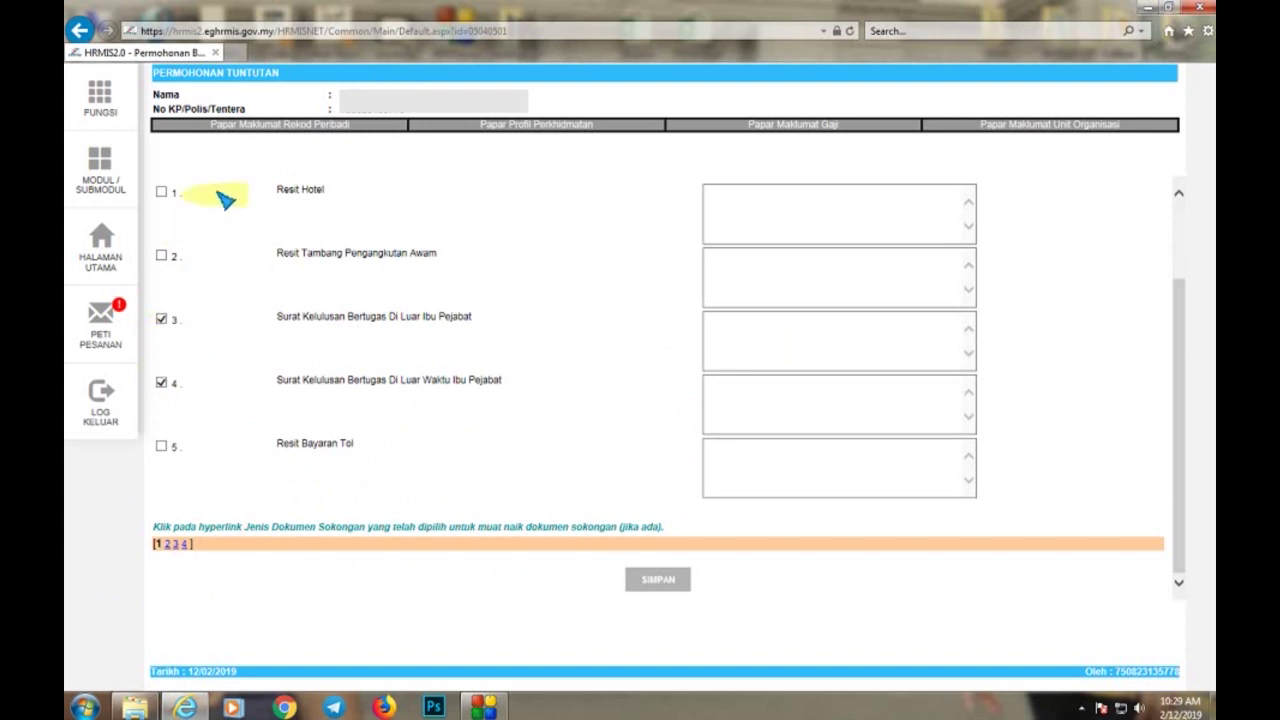
# Save Surat Kelulusan Bertugas Di Luar Ibu Pejabat and Surat Kelulusan Bertugas Di Luar Waktu Ibu Pejabat as selected supporting documents
pyautogui.click(663, 578)
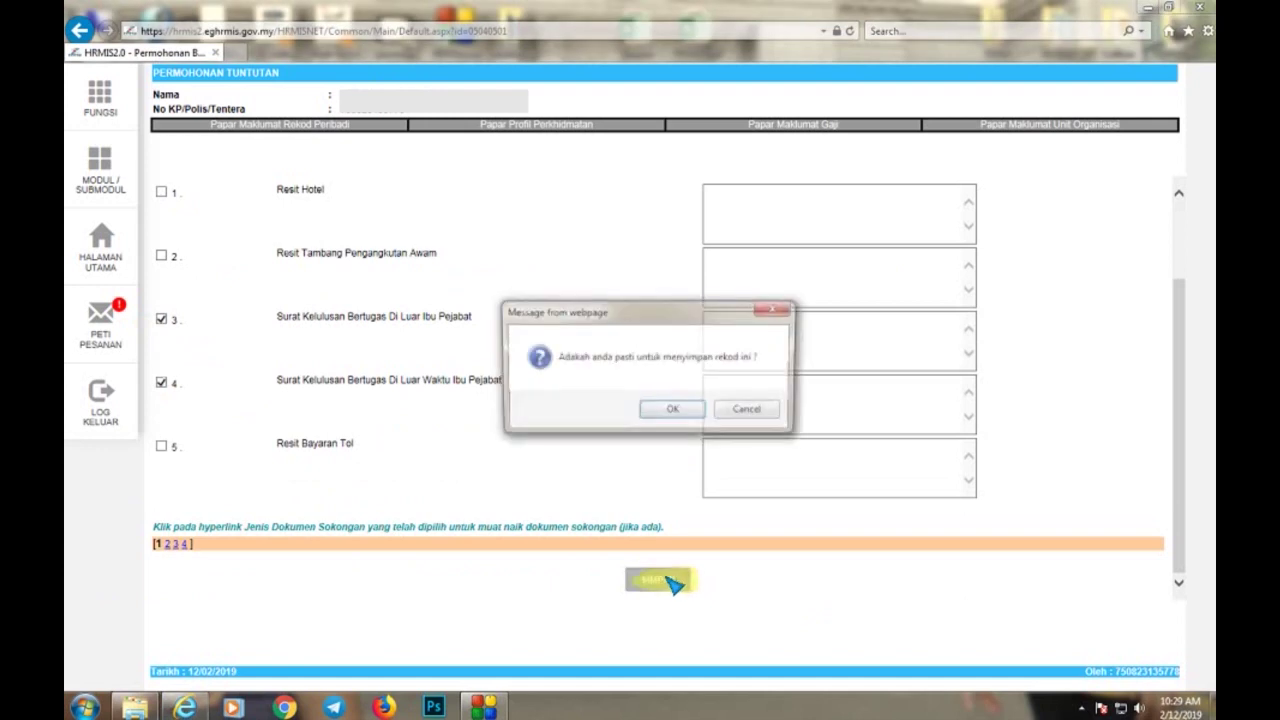
pyautogui.click(690, 410)
pyautogui.click(693, 414)
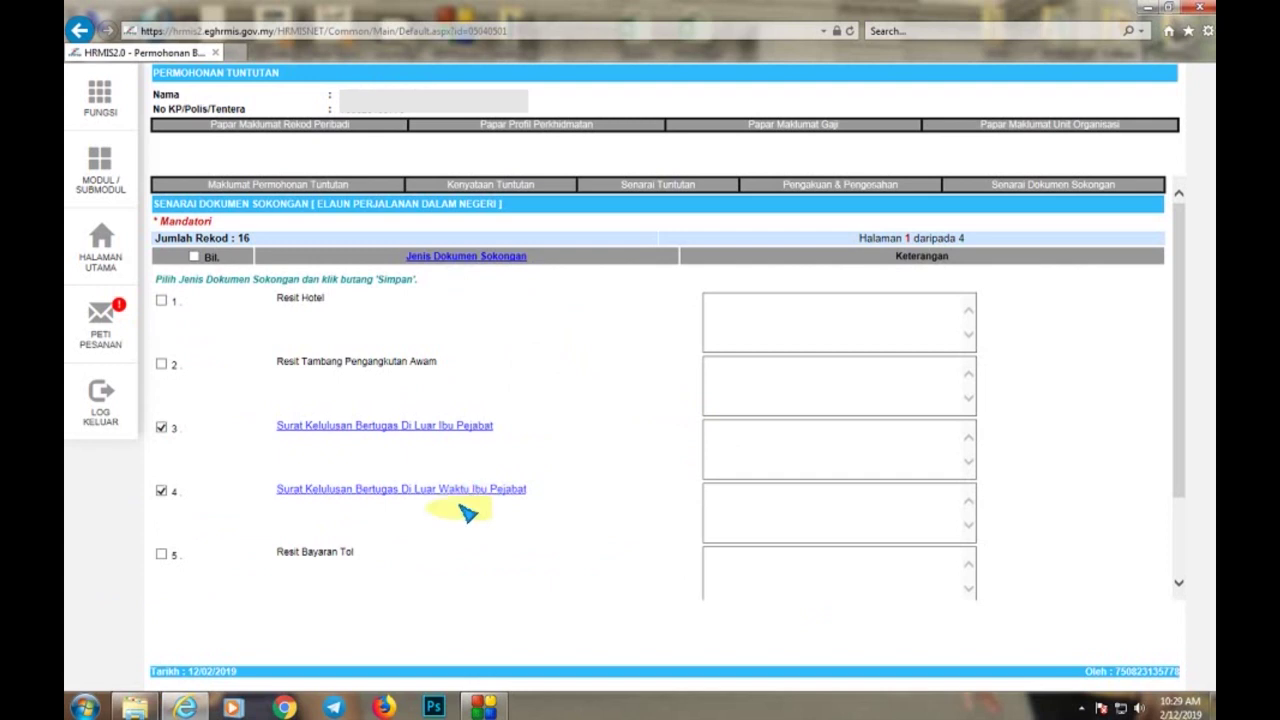
# Check the selected document types on pages 1 to 3 of the supporting documents list
pyautogui.scroll(-1, 466, 513)
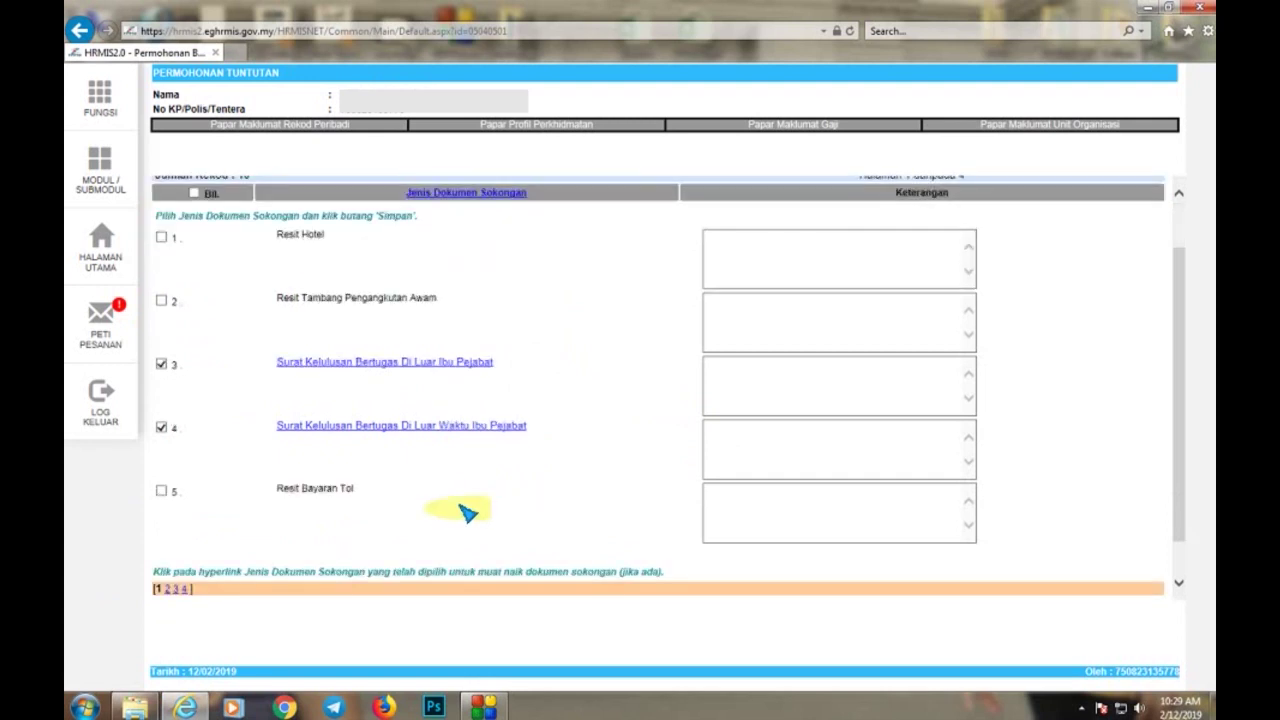
pyautogui.click(171, 591)
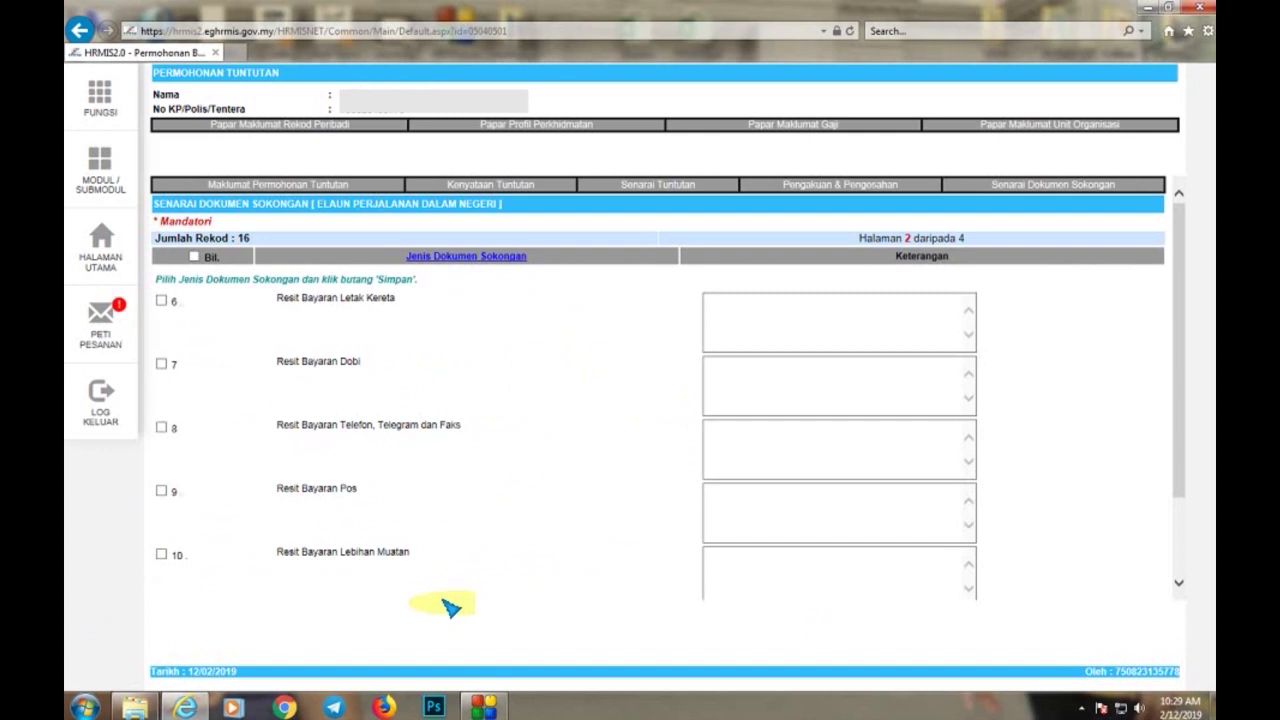
pyautogui.scroll(-2, 440, 605)
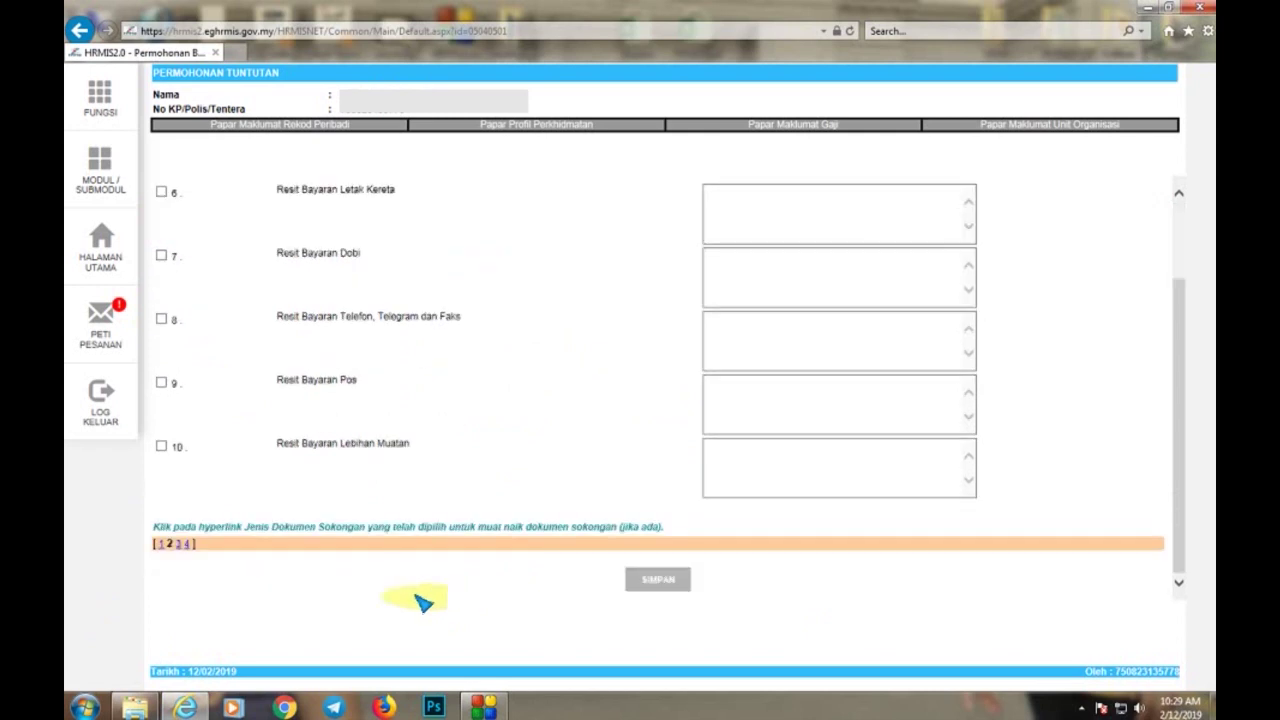
pyautogui.click(182, 545)
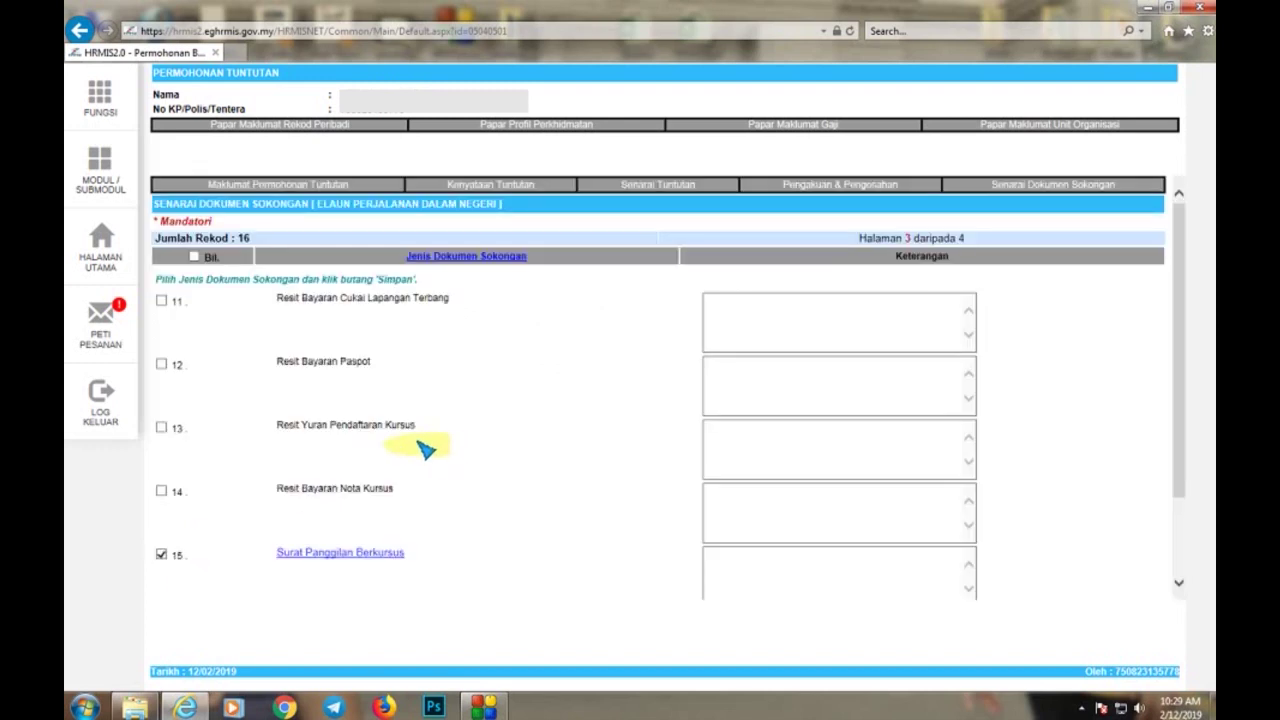
# Open the uploaded-file list for Surat Panggilan Berkursus, set its zoom to 75% and open the form for adding a file
pyautogui.click(334, 556)
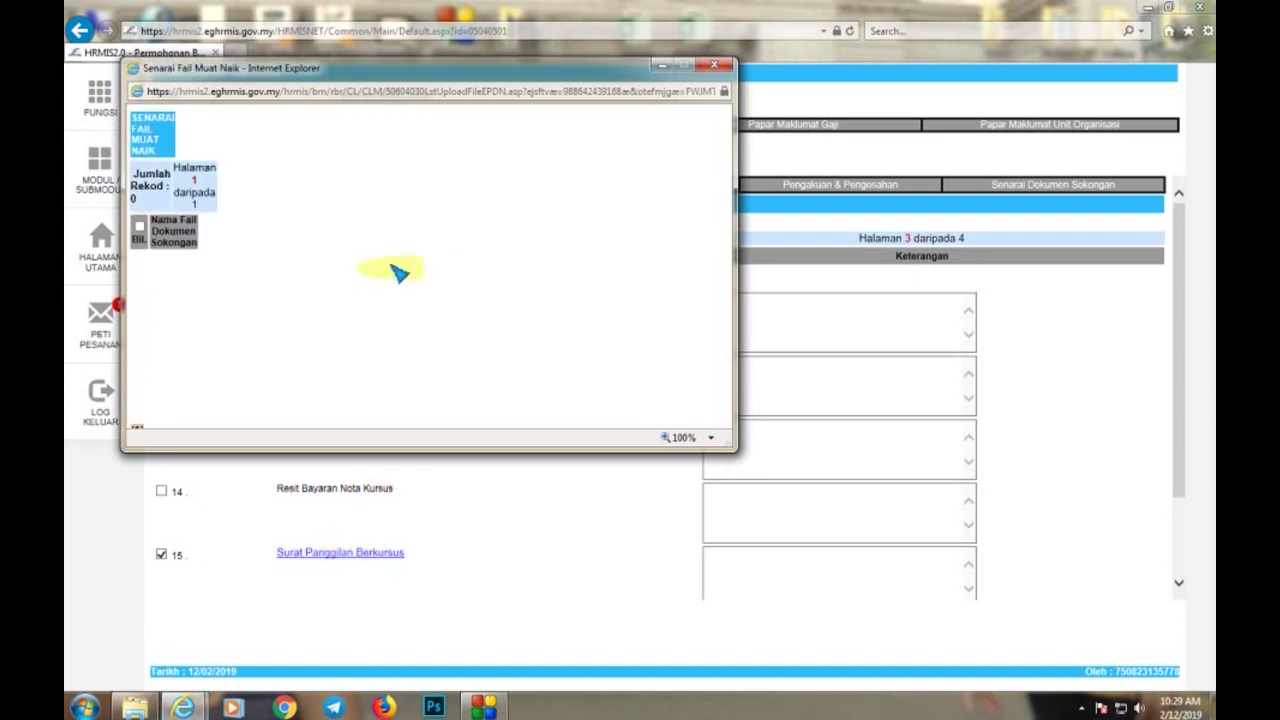
pyautogui.click(714, 439)
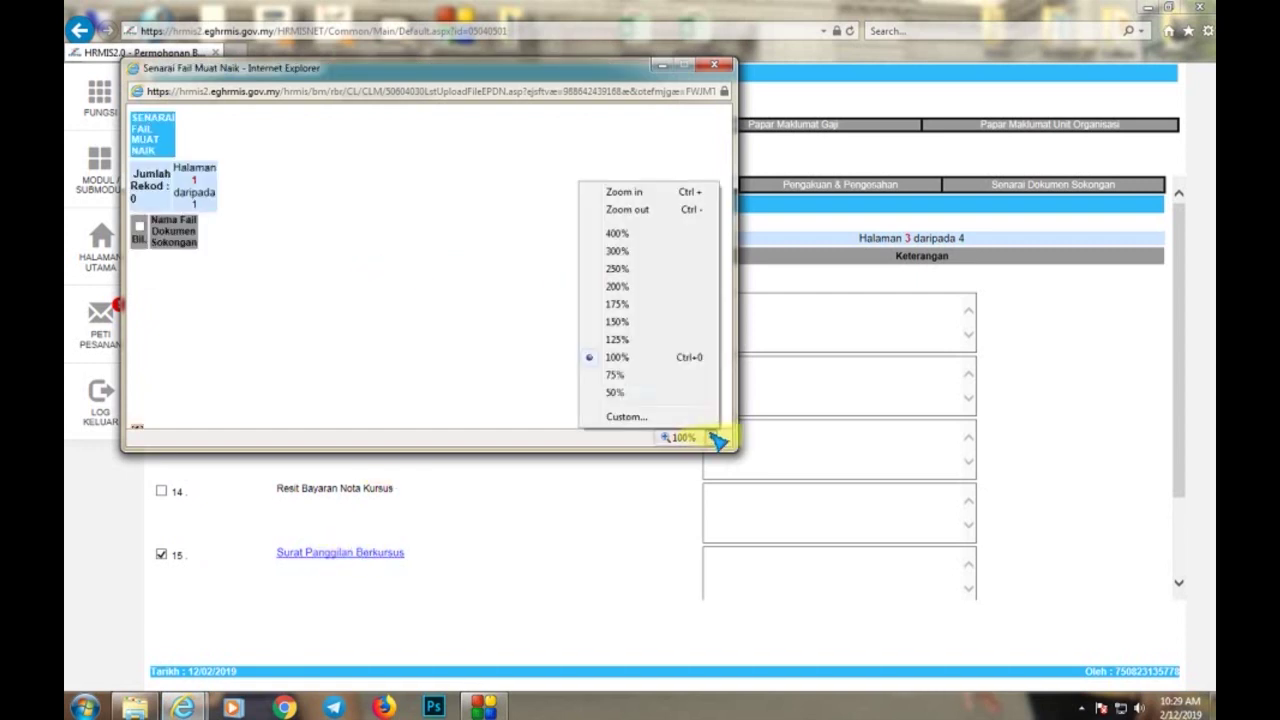
pyautogui.click(614, 393)
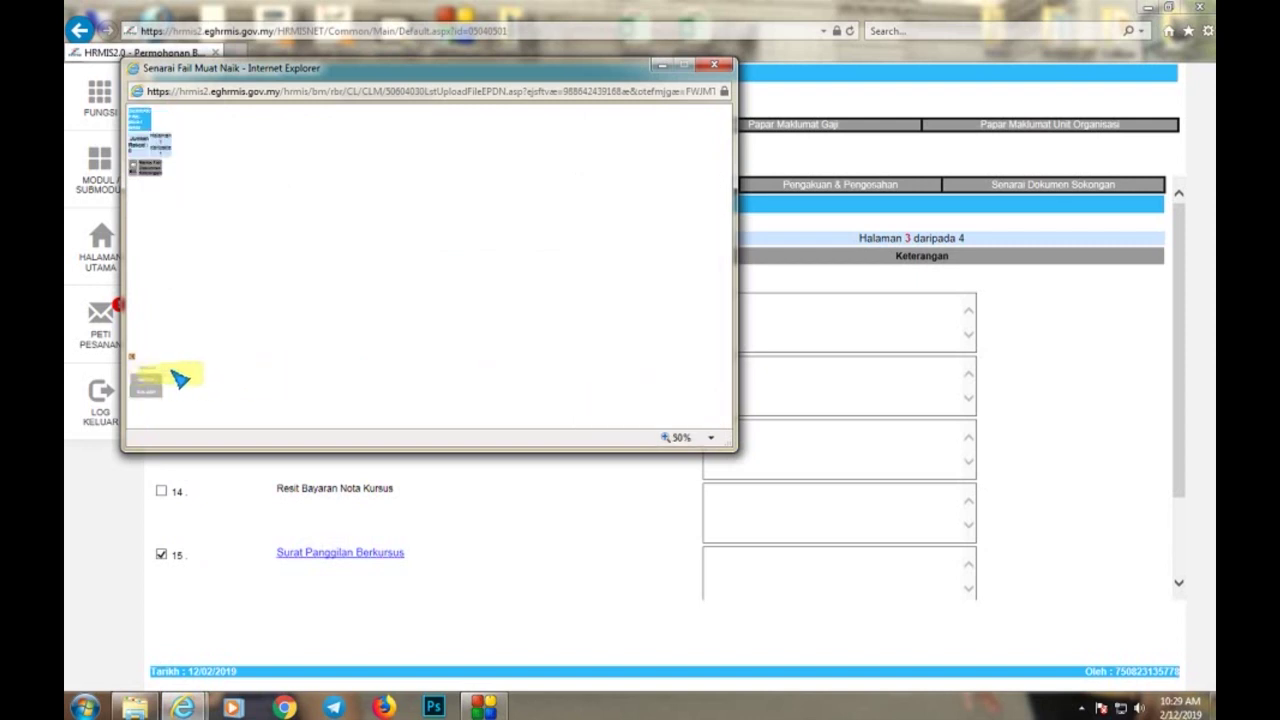
pyautogui.click(707, 437)
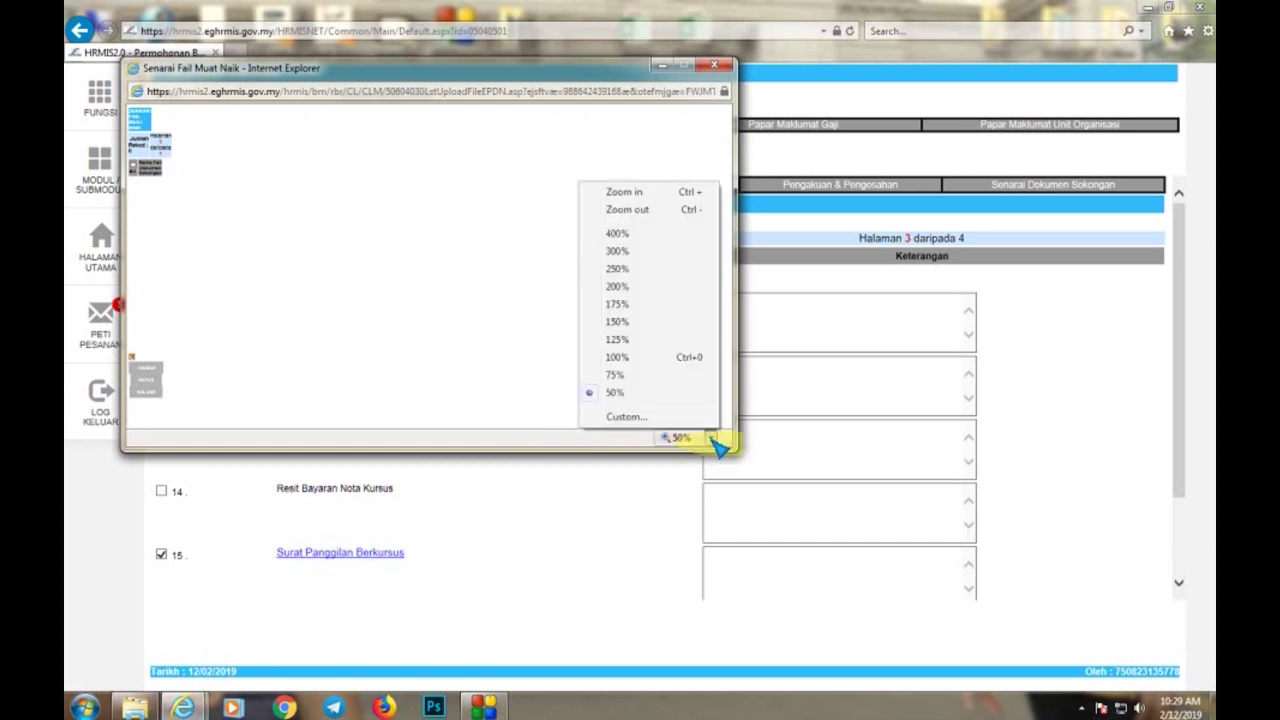
pyautogui.click(662, 374)
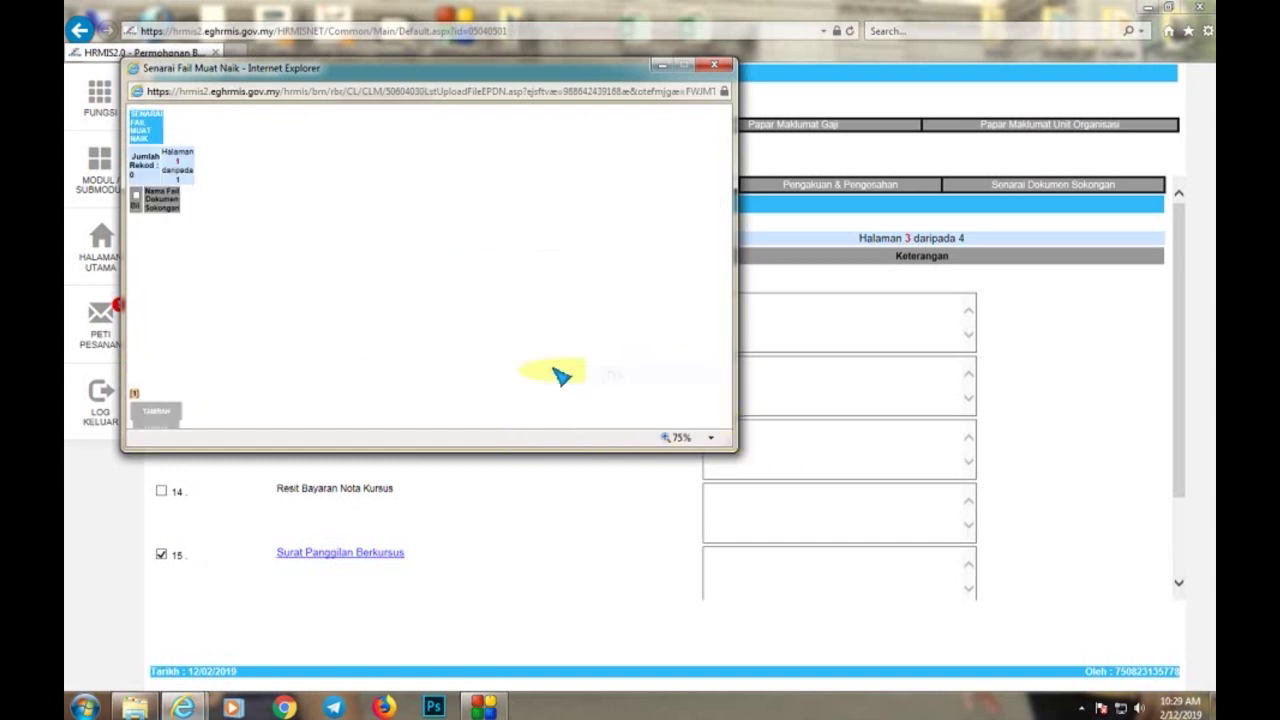
pyautogui.click(176, 413)
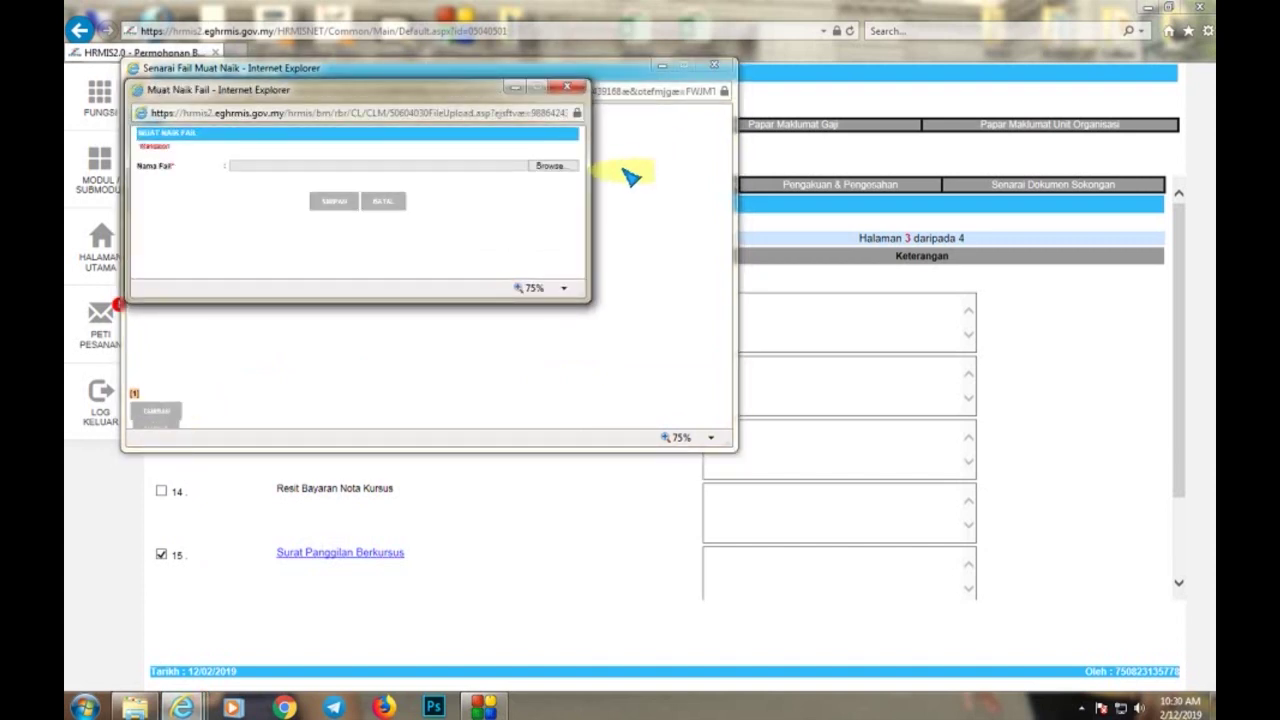
# Choose the Word document beginning CONTOH UNTUK PERMOHONAN ELAUN PERJALANAN DALAM from the Desktop as the file to upload
pyautogui.click(560, 170)
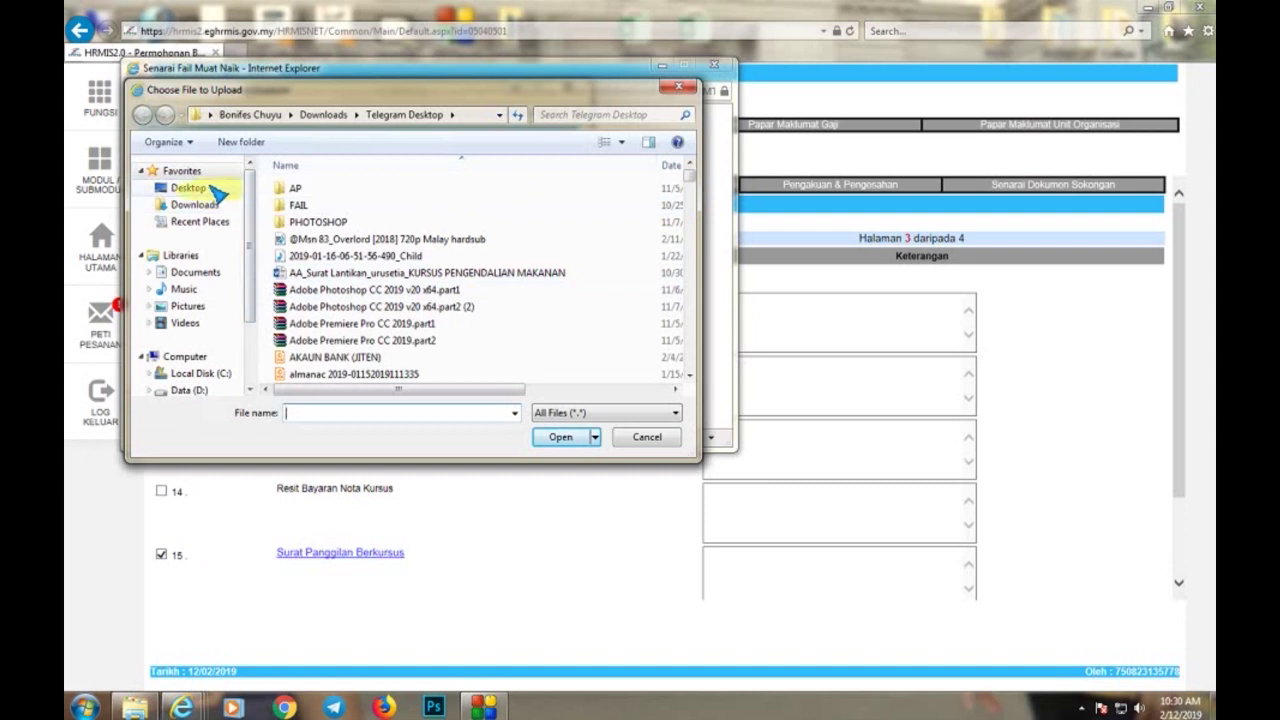
pyautogui.click(190, 188)
pyautogui.scroll(-5, 470, 300)
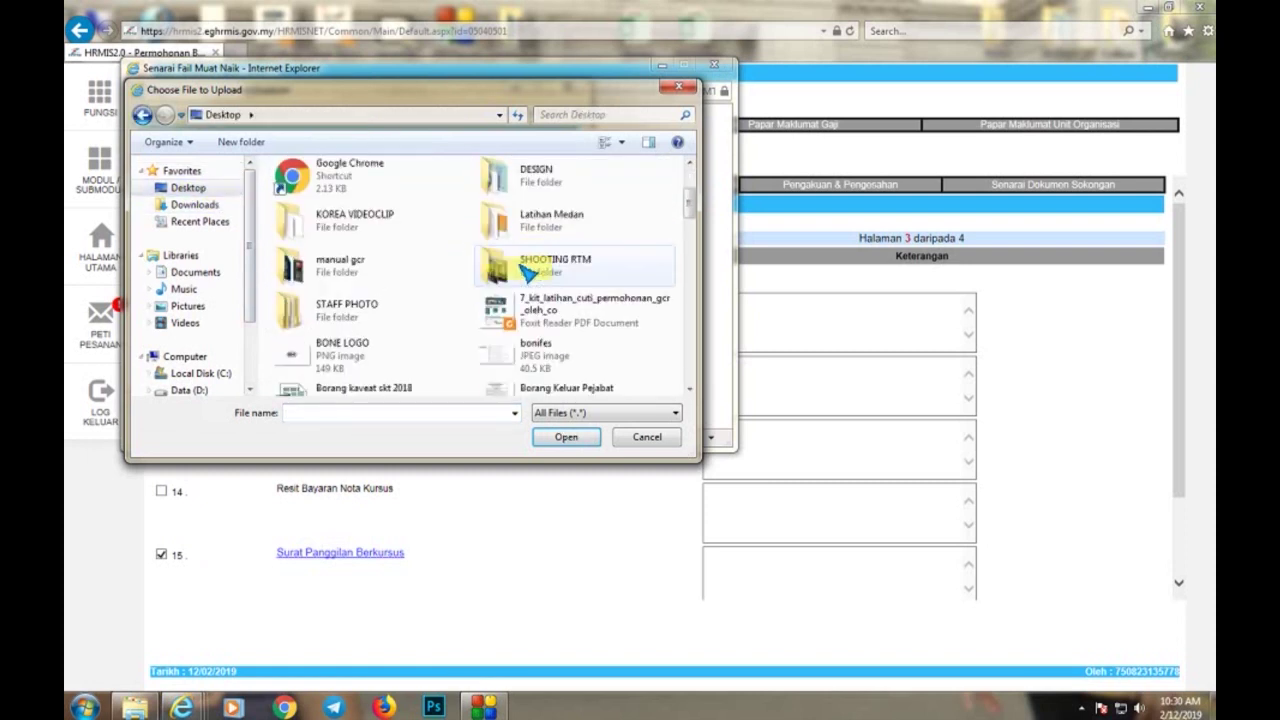
pyautogui.scroll(-8, 427, 358)
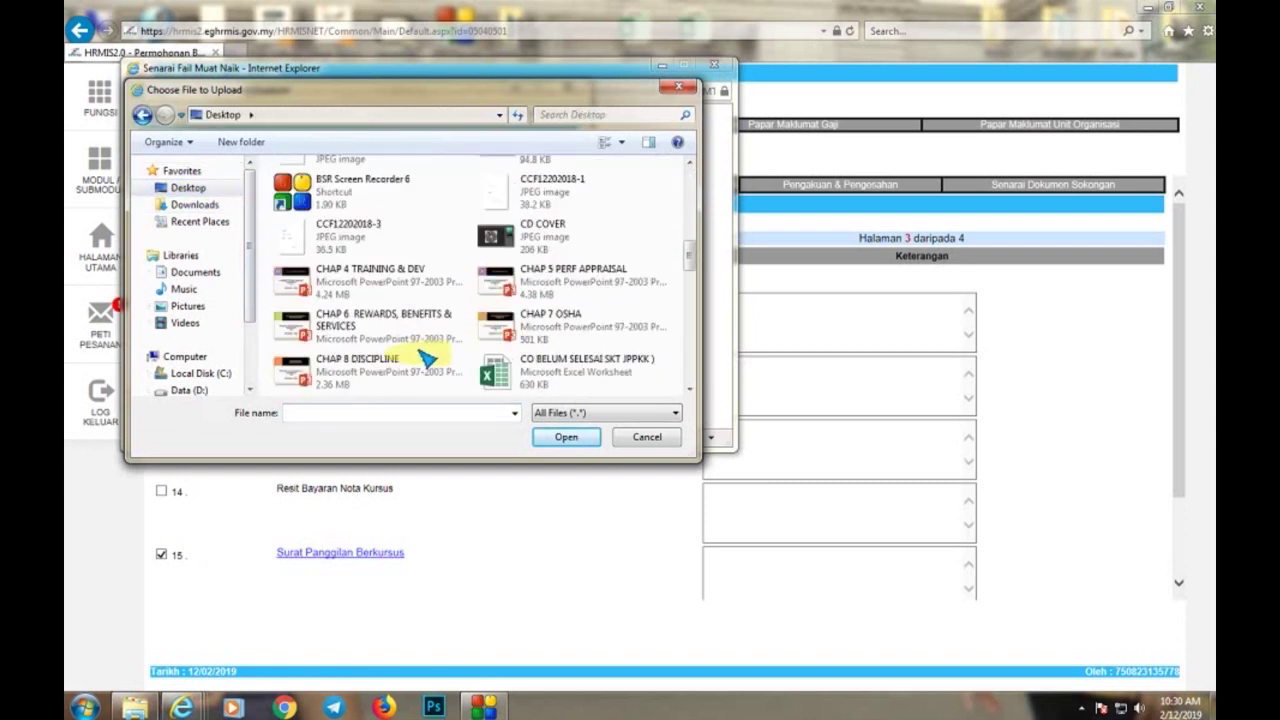
pyautogui.scroll(5, 460, 330)
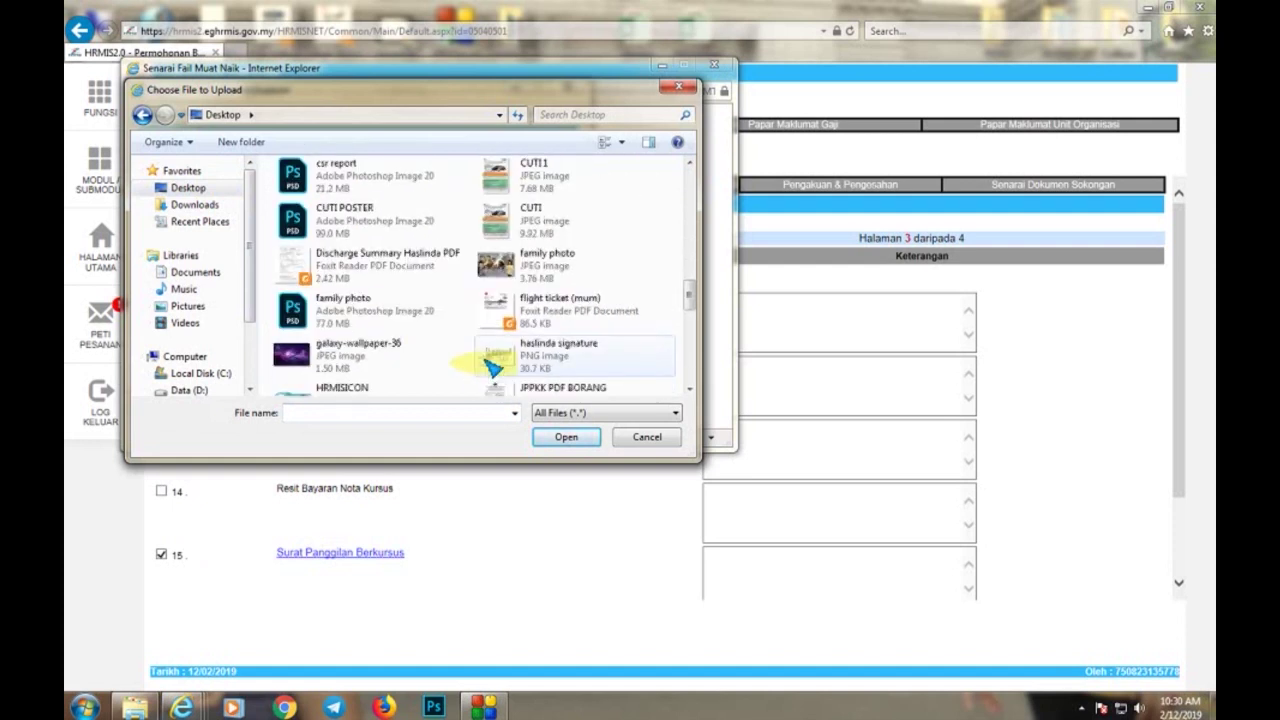
pyautogui.scroll(-1, 430, 320)
pyautogui.click(412, 300)
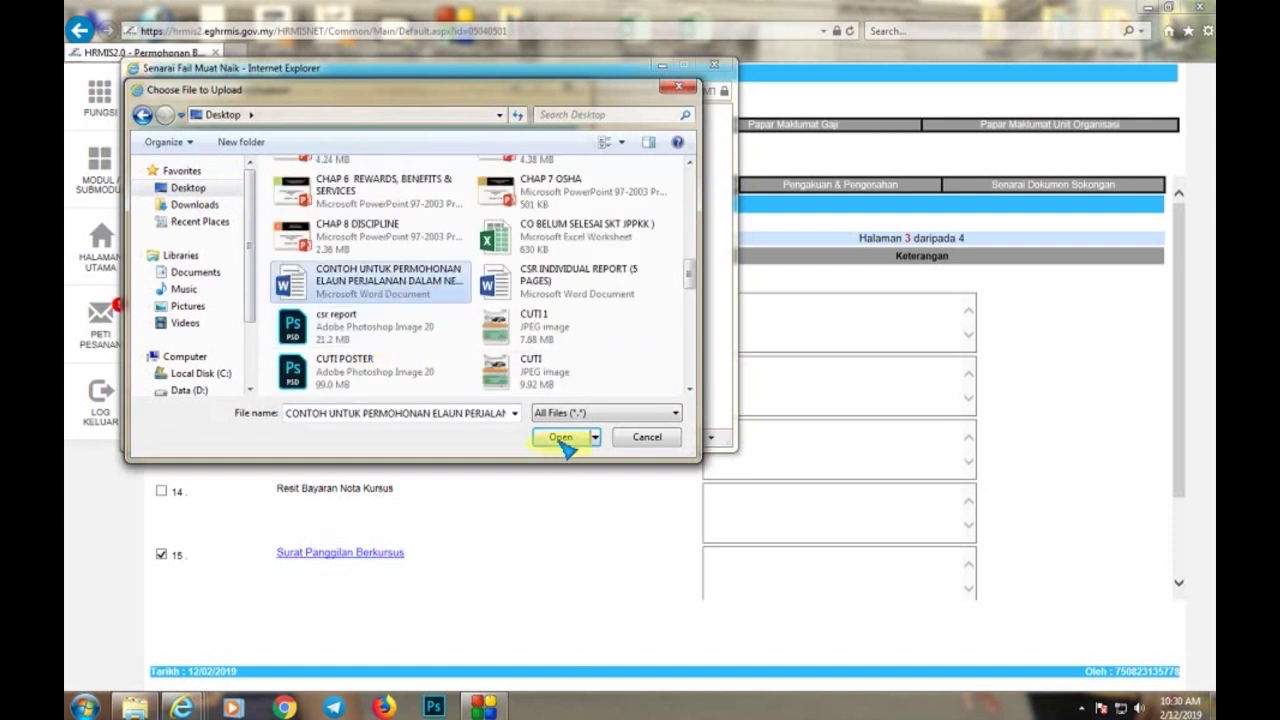
pyautogui.click(566, 437)
# Save the chosen file as the supporting document's upload and close both upload windows
pyautogui.click(334, 203)
pyautogui.click(651, 405)
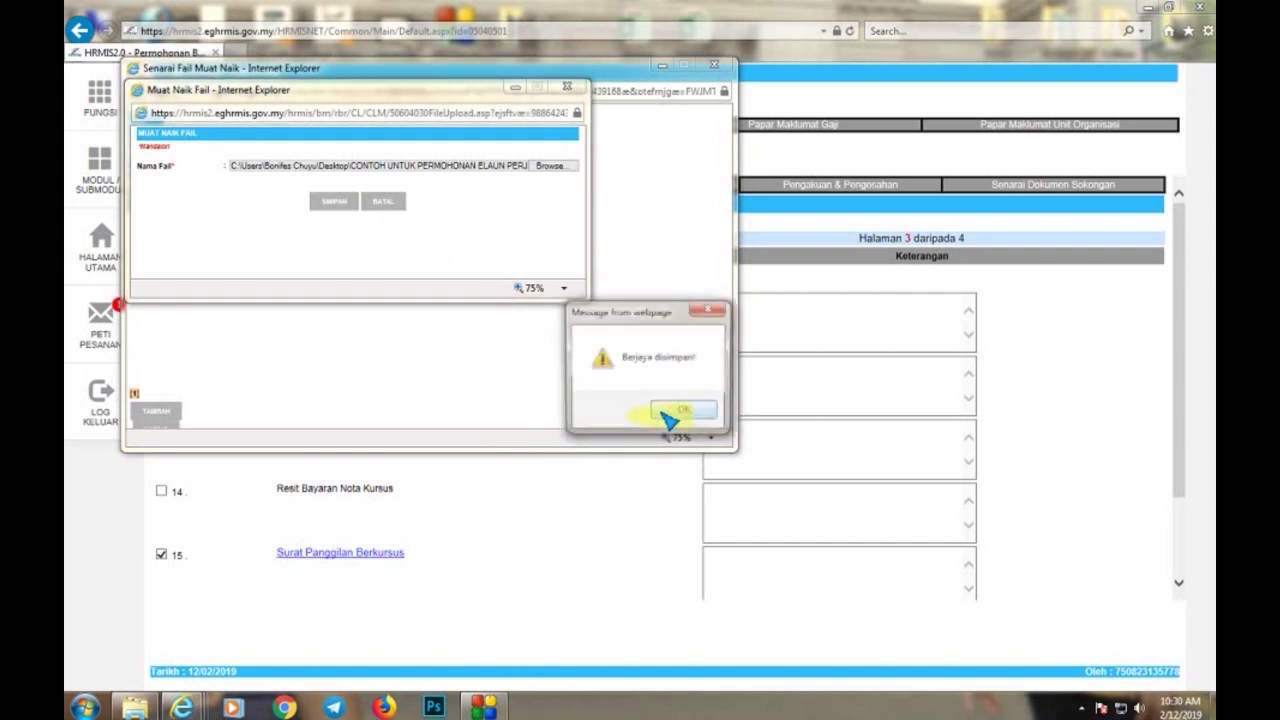
pyautogui.click(666, 418)
pyautogui.click(141, 177)
pyautogui.click(567, 87)
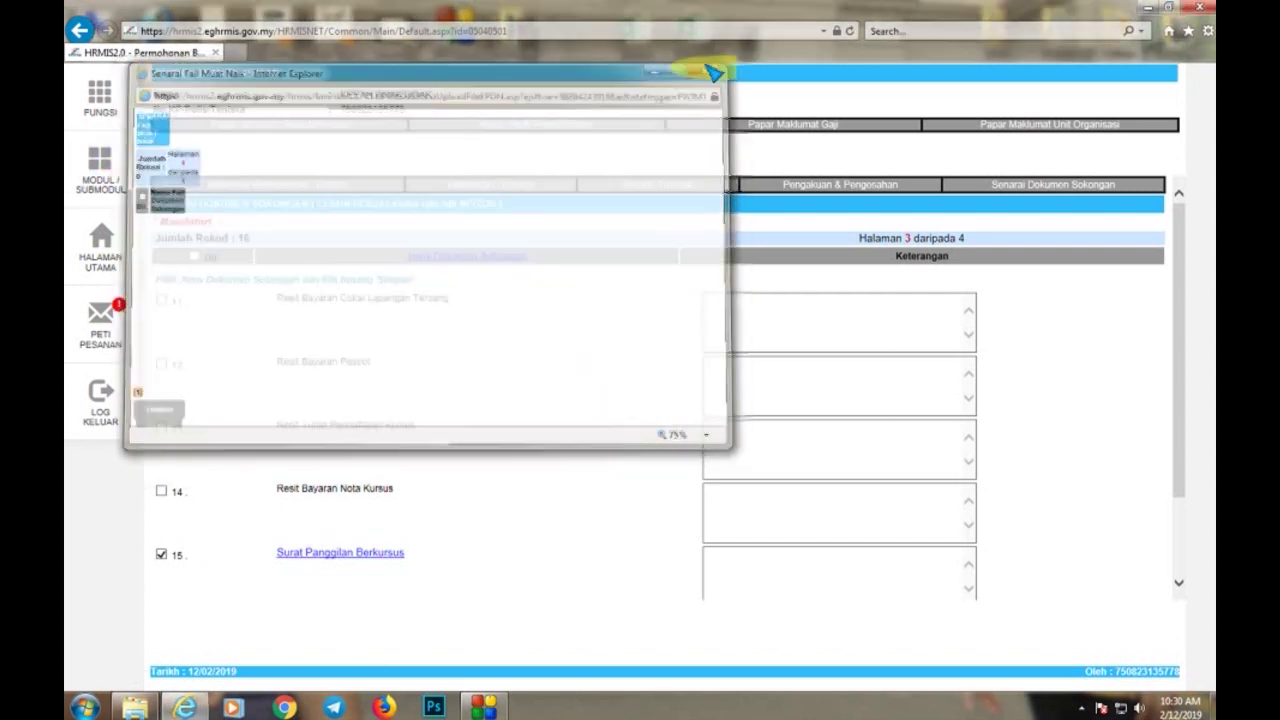
pyautogui.click(714, 64)
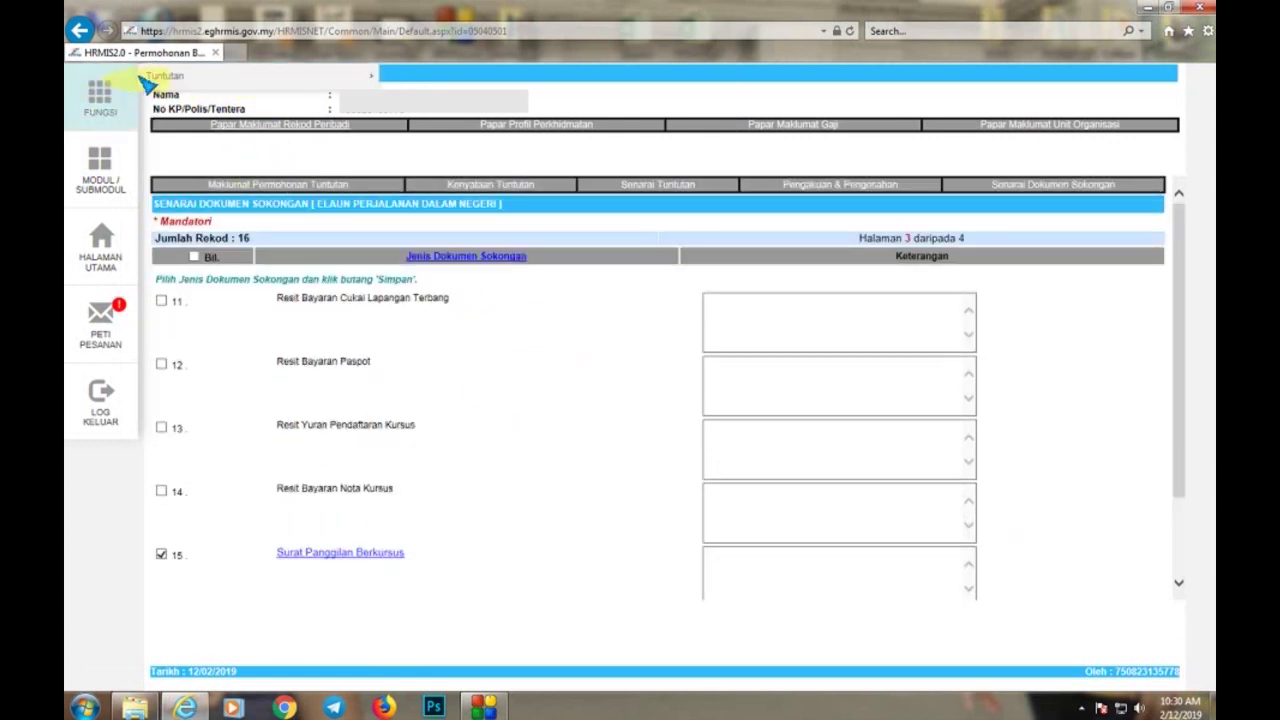
# Reopen the Januari/2019 draft claim through Permohonan Baru and display its print preview
pyautogui.moveTo(329, 75)
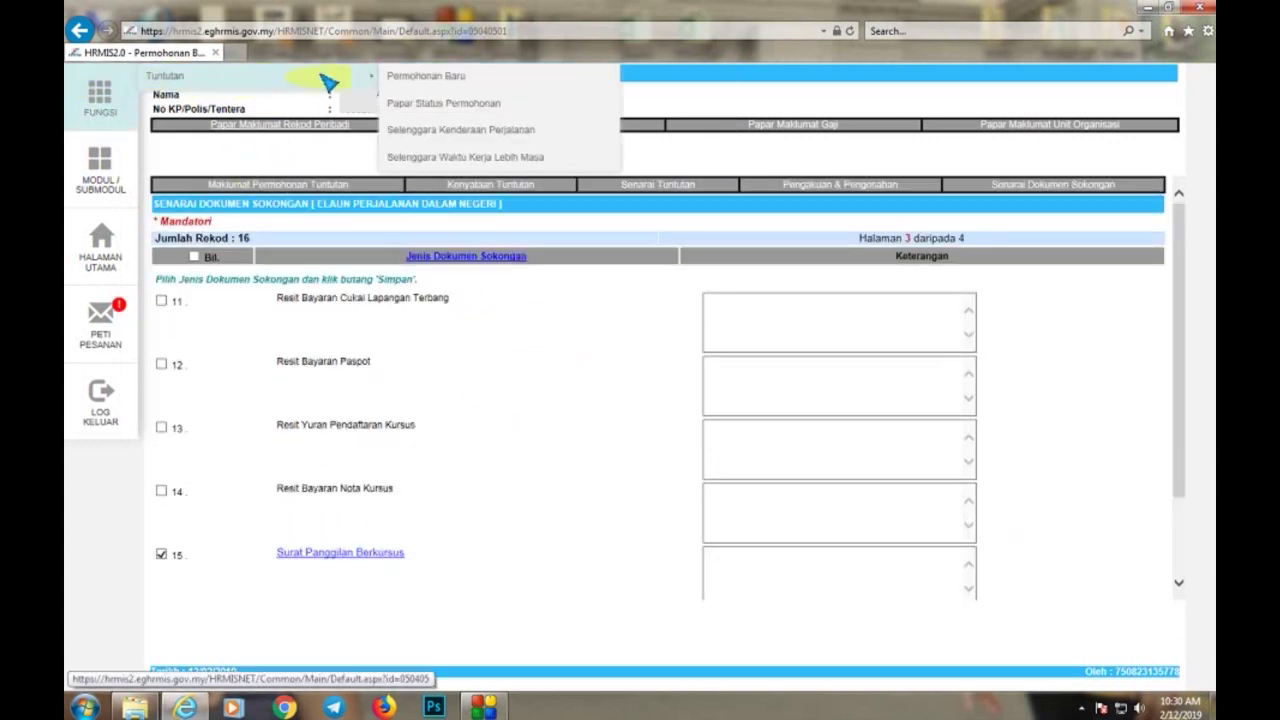
pyautogui.click(443, 84)
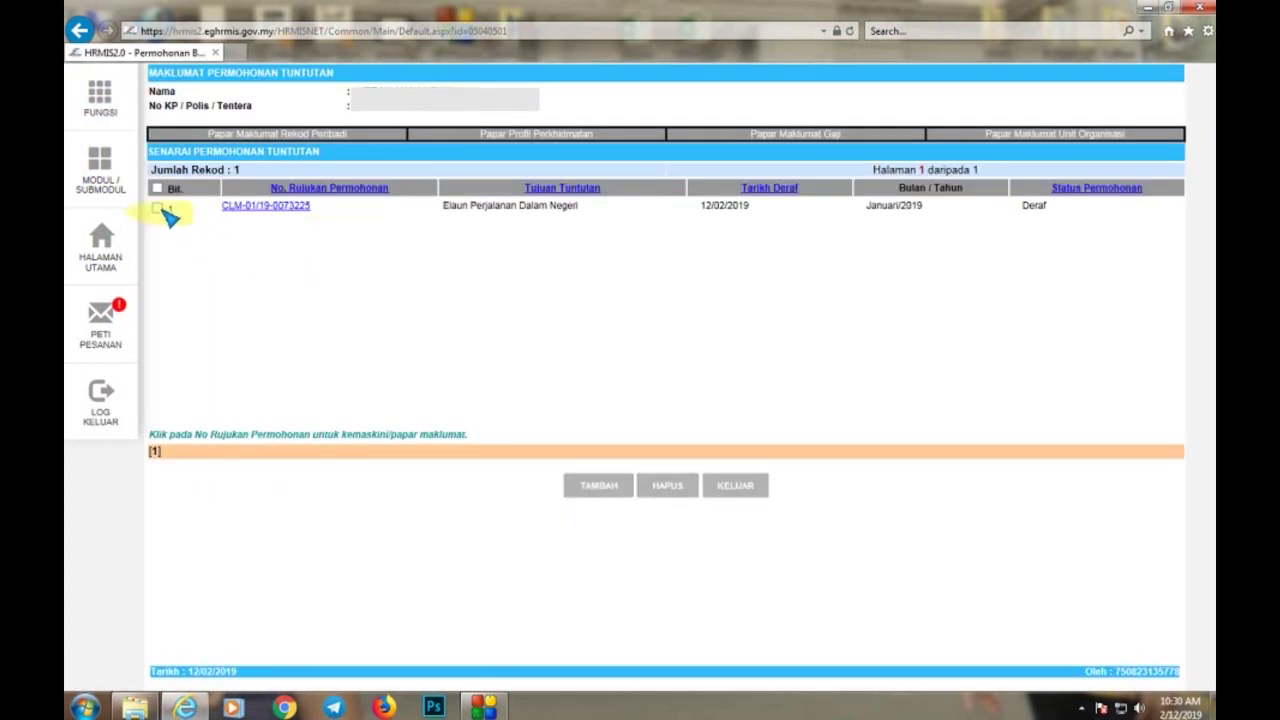
pyautogui.click(248, 207)
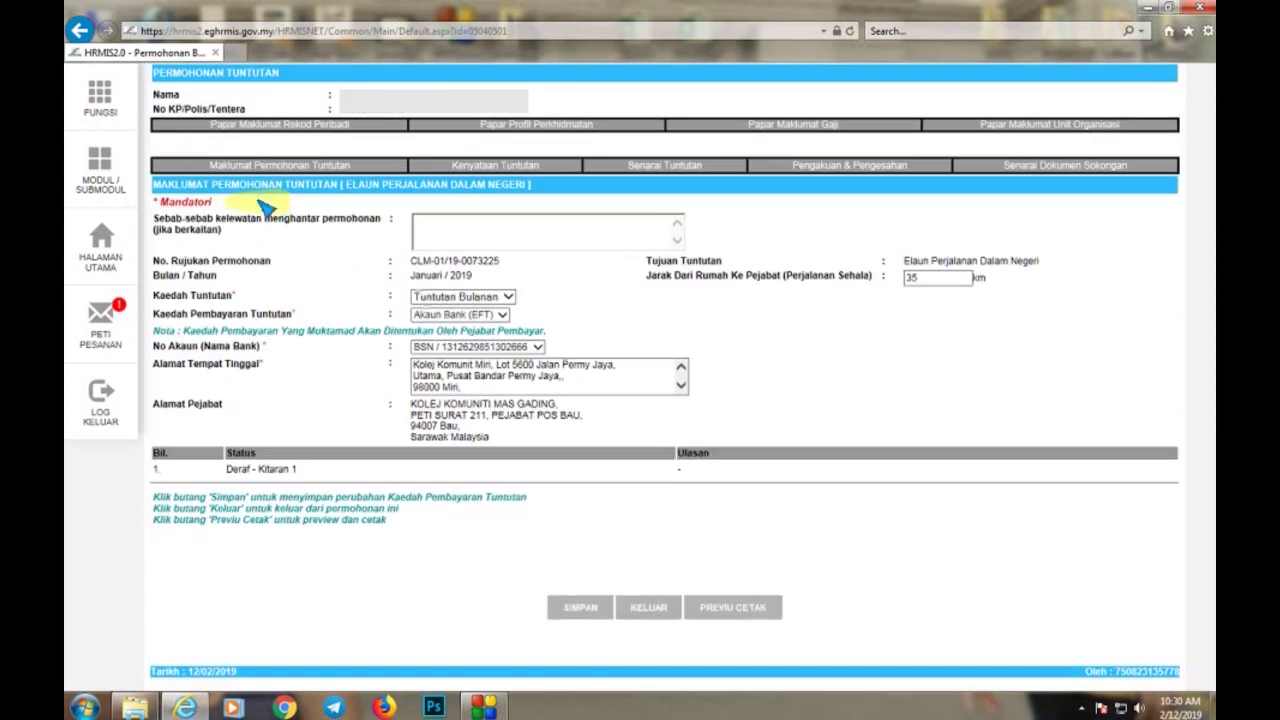
pyautogui.click(762, 611)
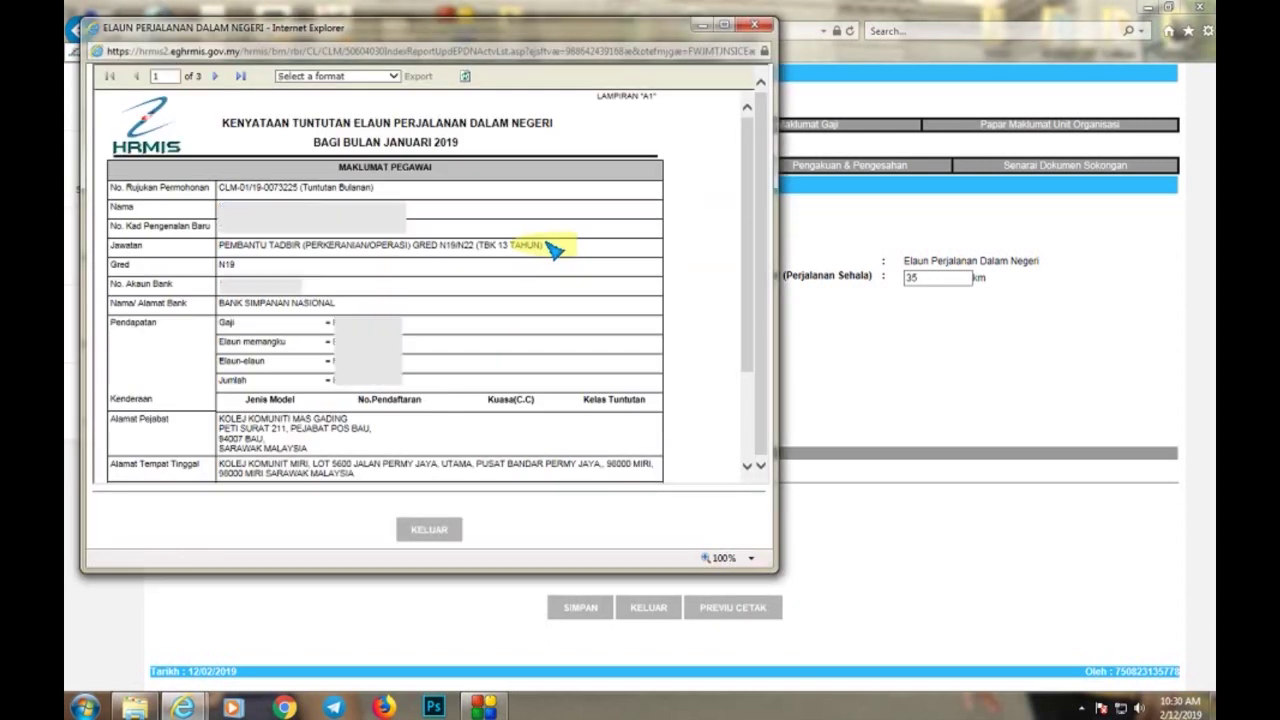
# Set the claim report's export format to Acrobat (PDF) file, look over its first page and exit the preview
pyautogui.click(393, 77)
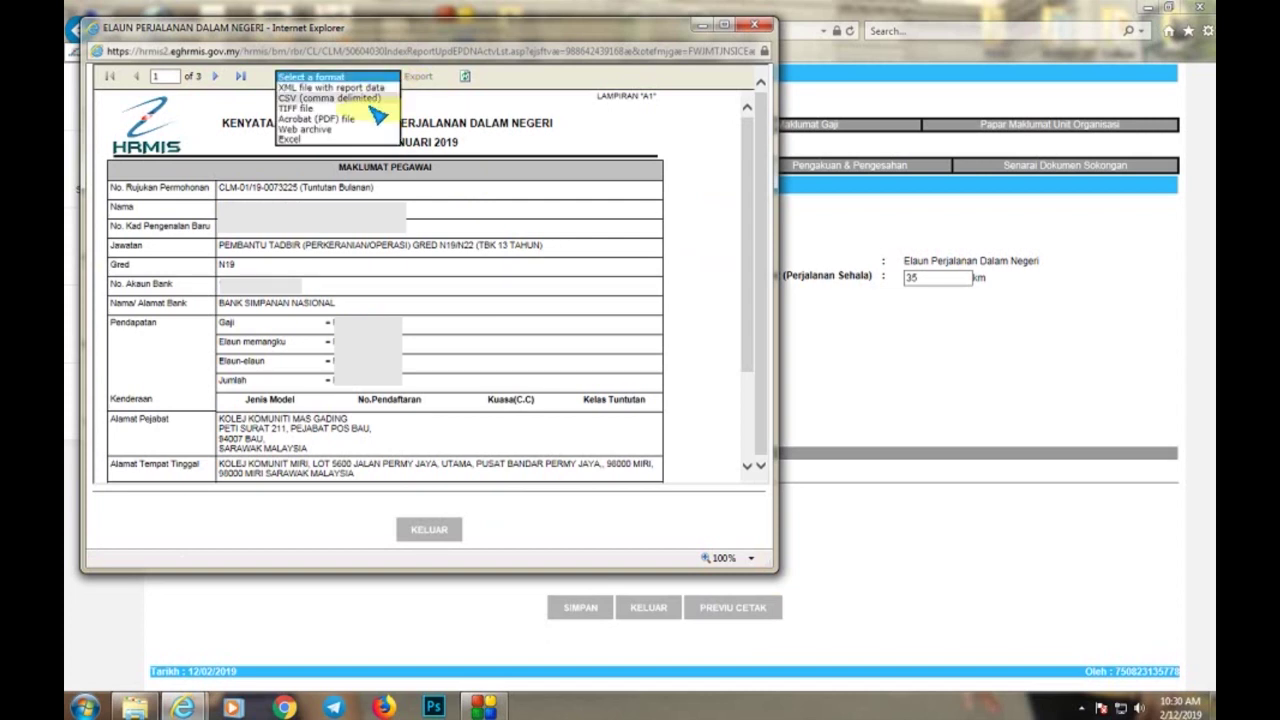
pyautogui.click(374, 119)
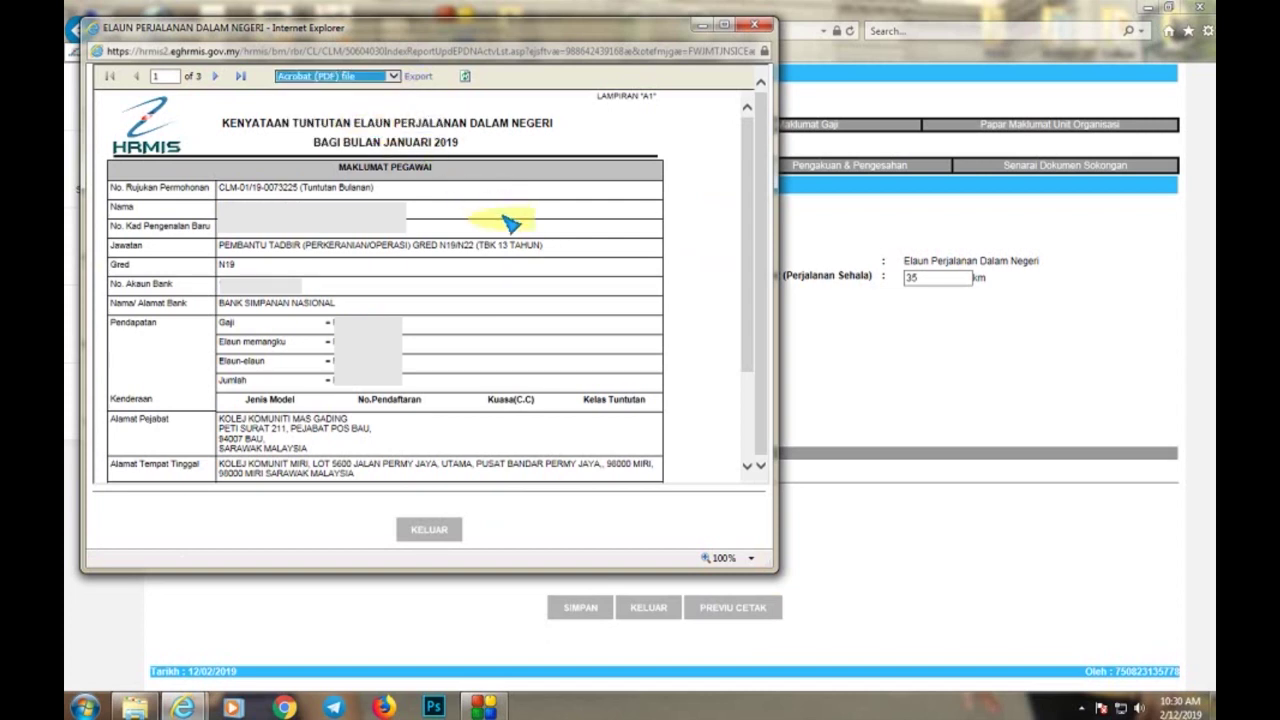
pyautogui.scroll(-3, 509, 222)
pyautogui.scroll(3, 509, 222)
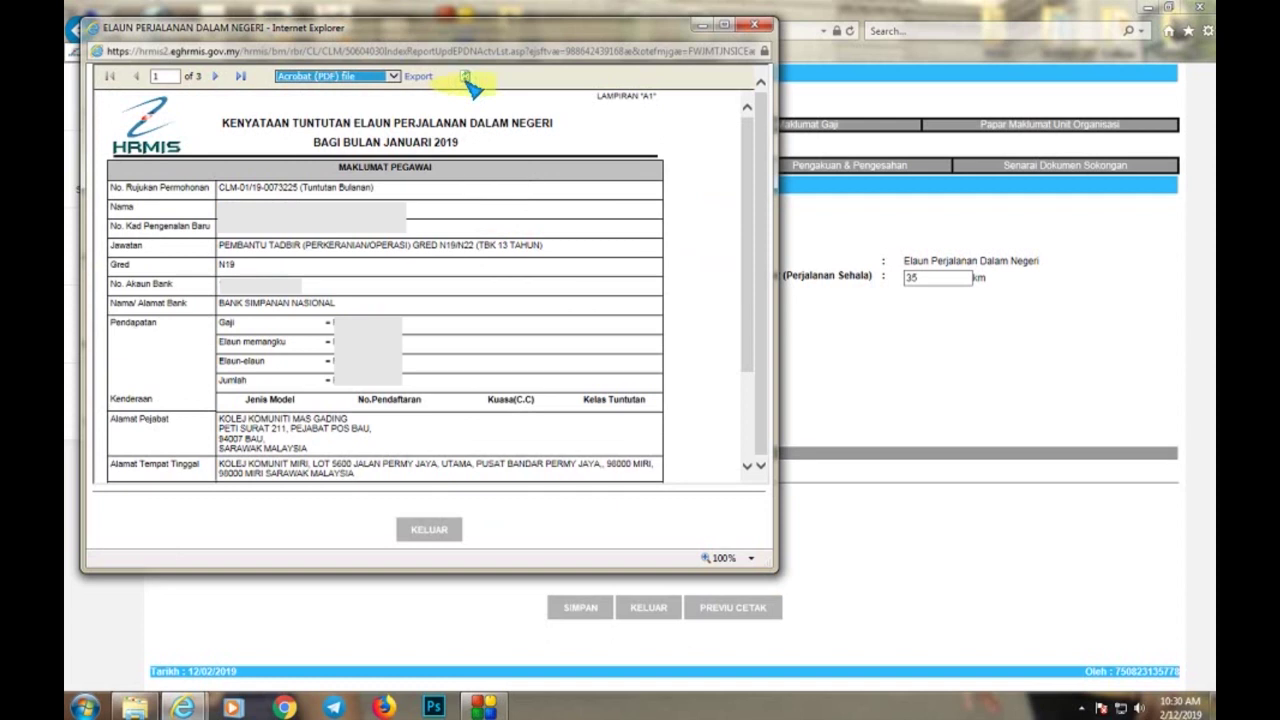
pyautogui.click(428, 537)
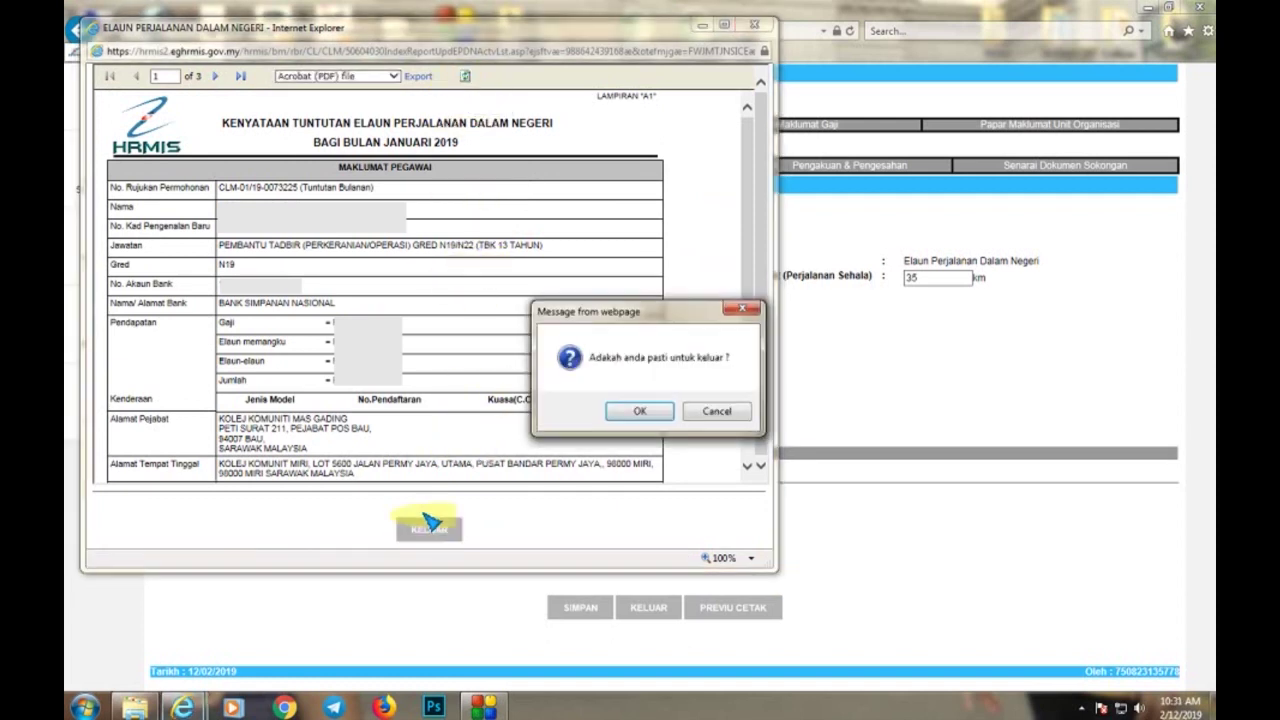
pyautogui.click(644, 409)
# Exit the claim application and log out of HRMIS, confirming both exits
pyautogui.click(650, 606)
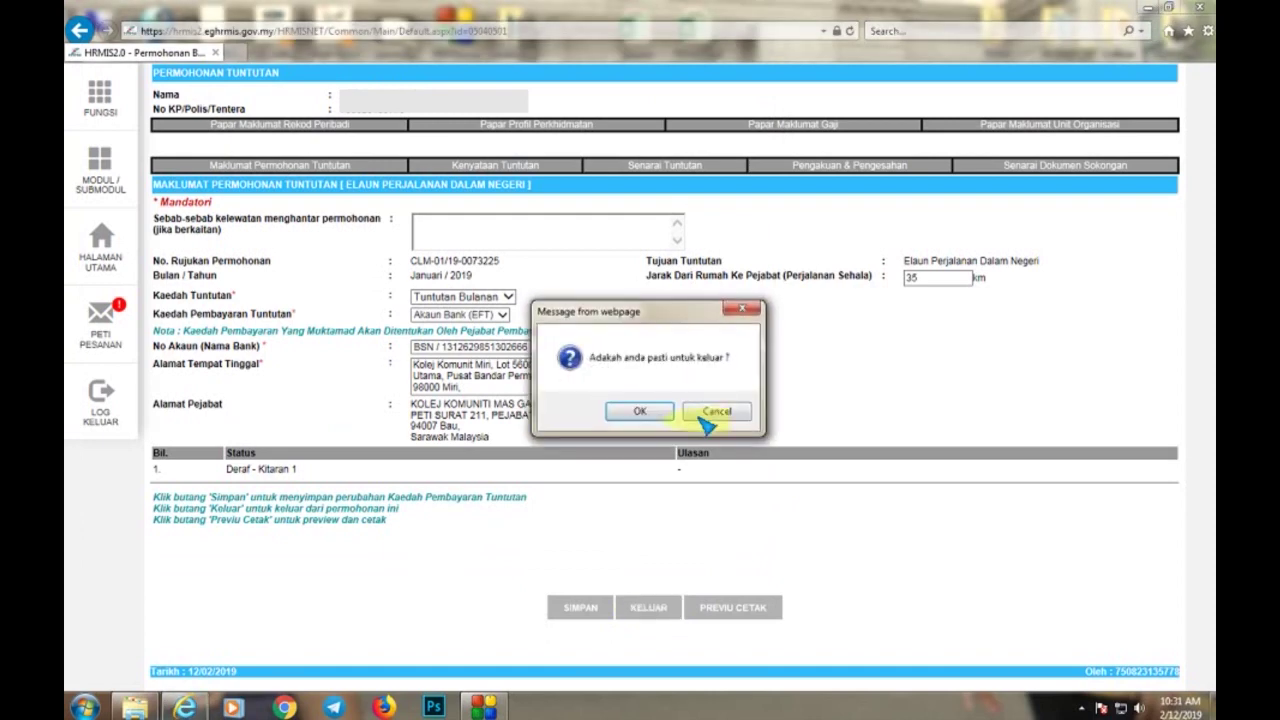
pyautogui.click(648, 409)
pyautogui.click(131, 406)
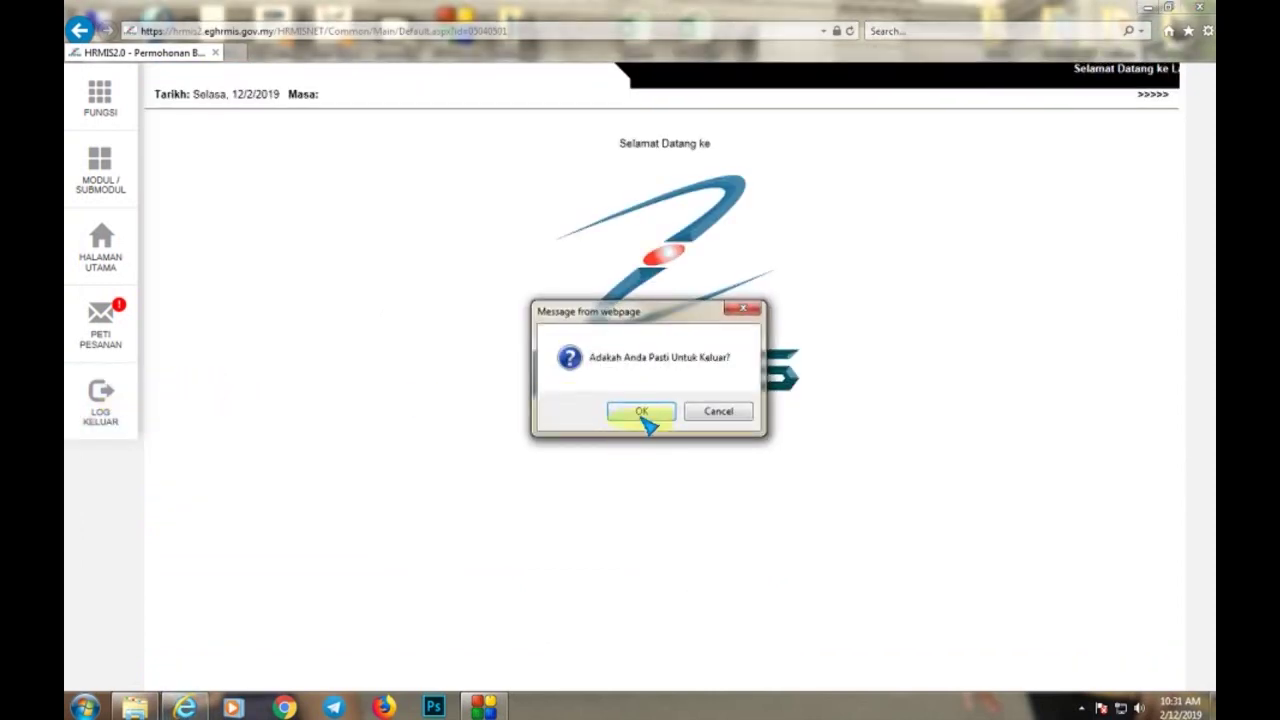
pyautogui.click(646, 414)
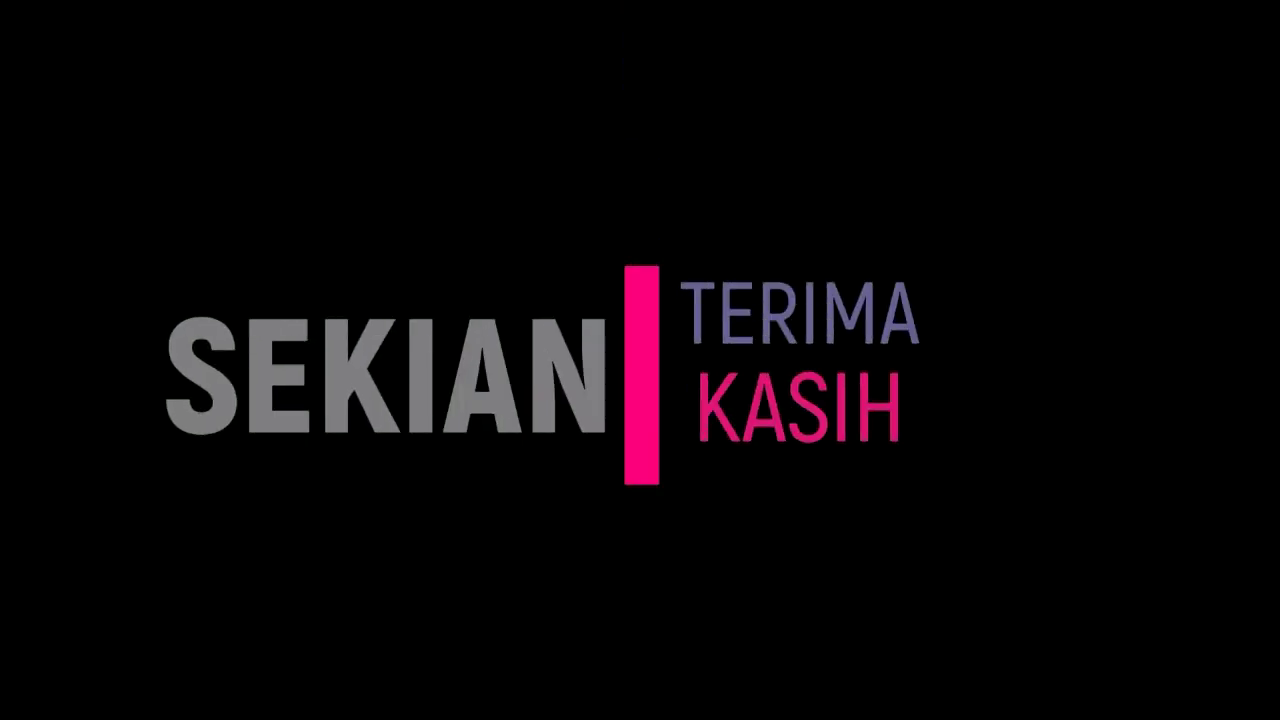